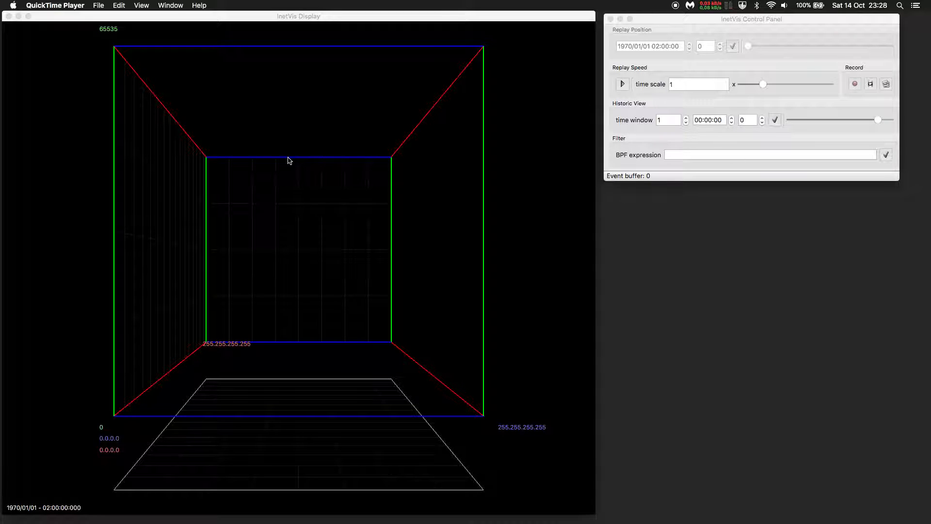
Rotate the empty 3D plot to examine its port axis and its two IP address axes from several angles
left_click_drag(191, 139, 255, 64)
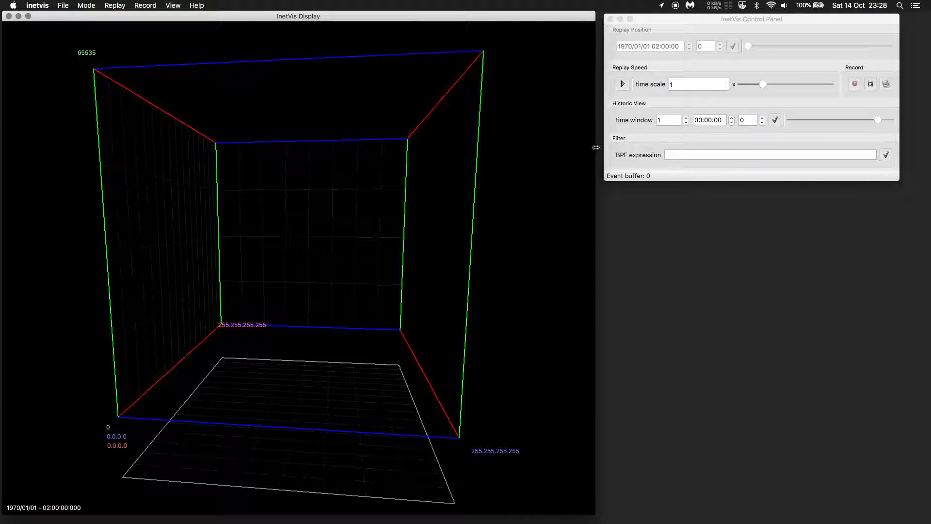
left_click(762, 20)
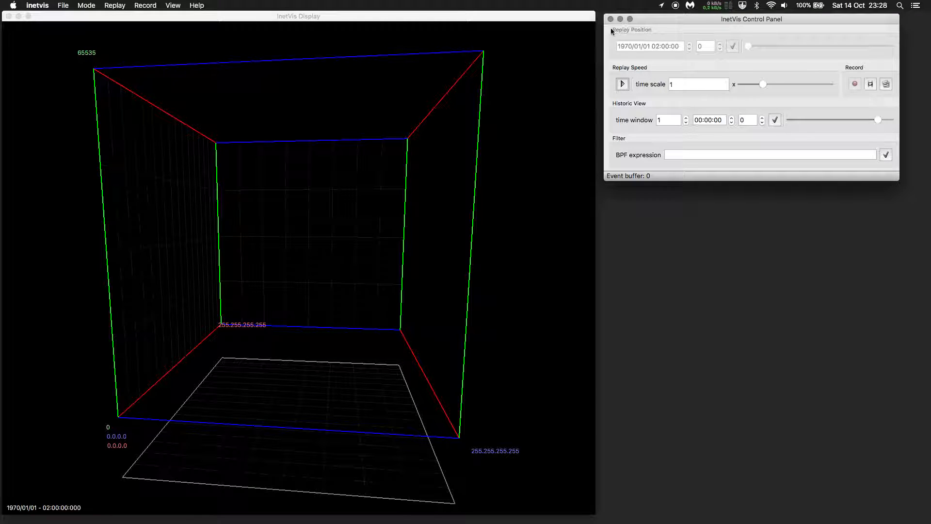
left_click(393, 20)
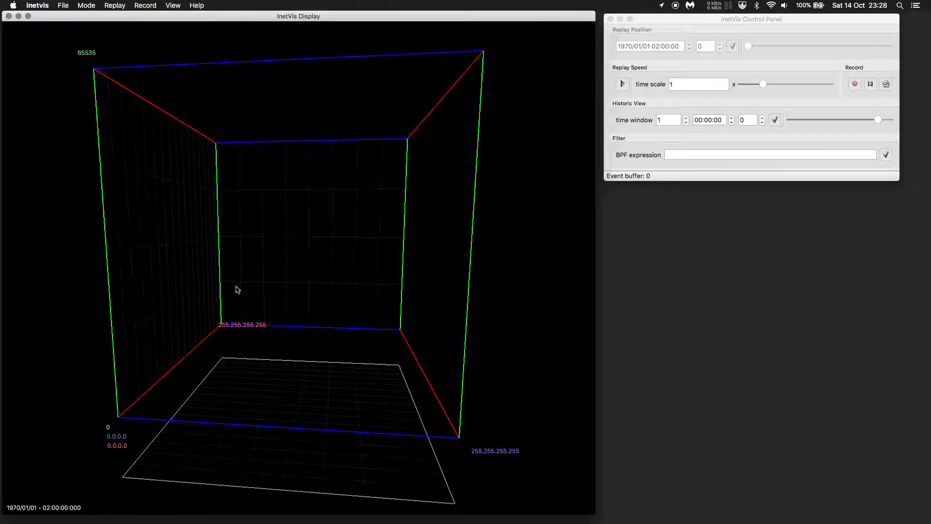
left_click_drag(333, 301, 311, 288)
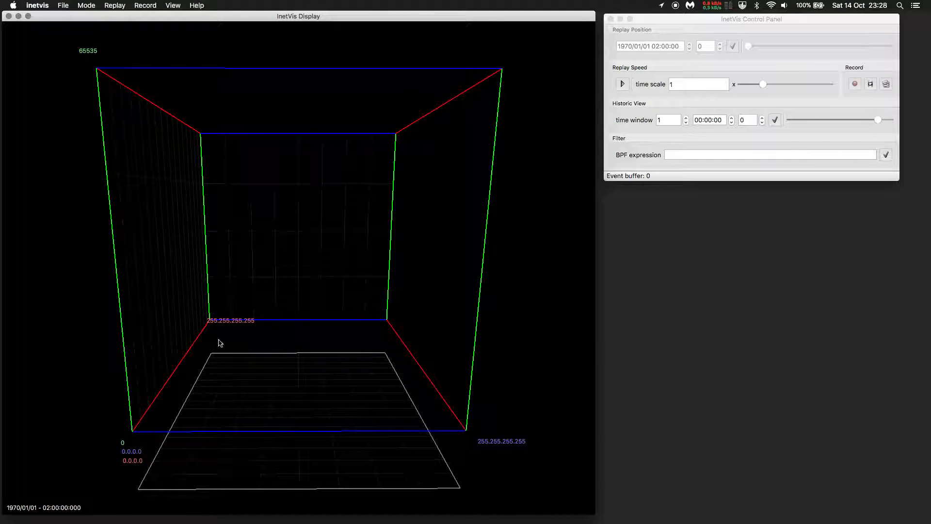
left_click_drag(203, 414, 245, 435)
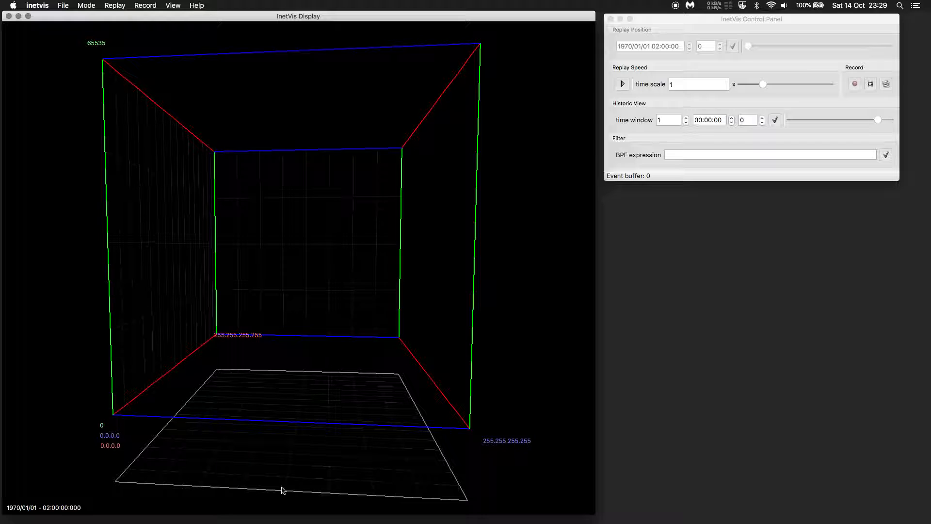
Examine the replay position, time scale, play/pause and packet recording controls in the InetVis Control Panel
left_click(709, 19)
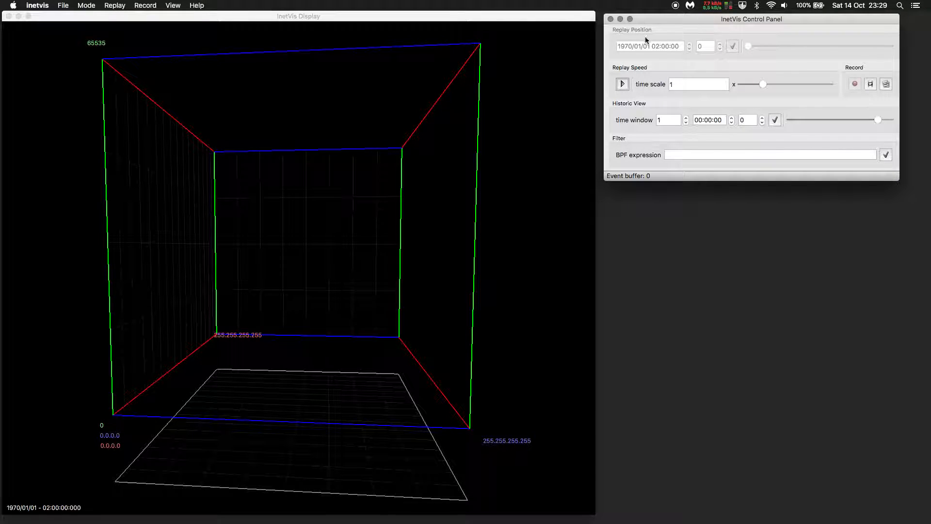
left_click_drag(670, 20, 671, 45)
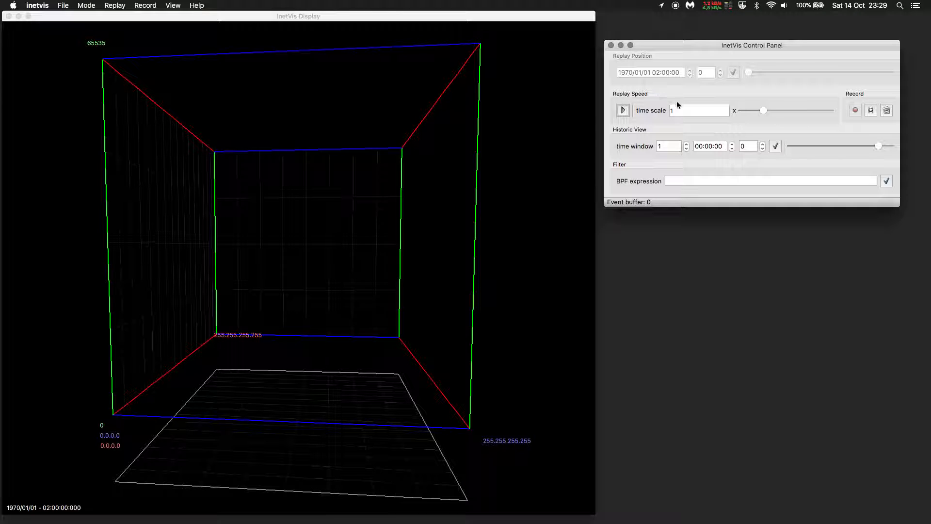
double_click(684, 115)
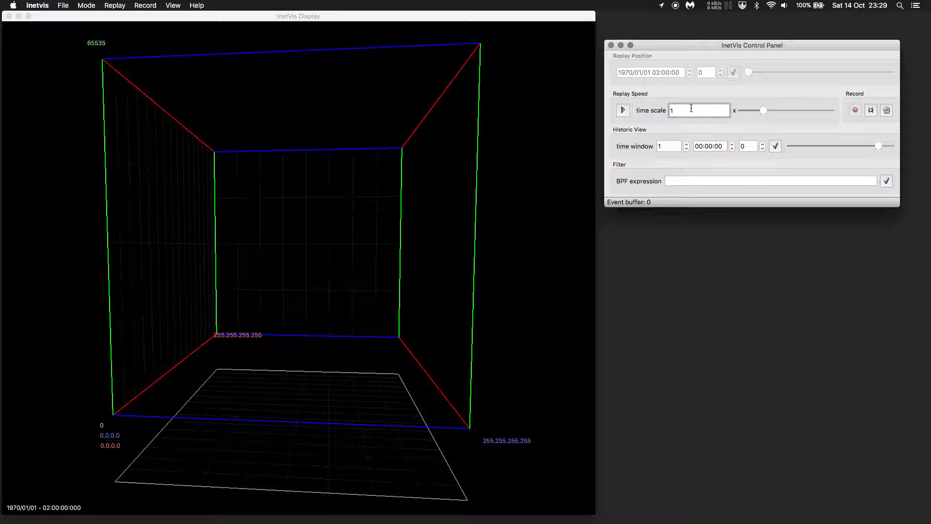
double_click(688, 110)
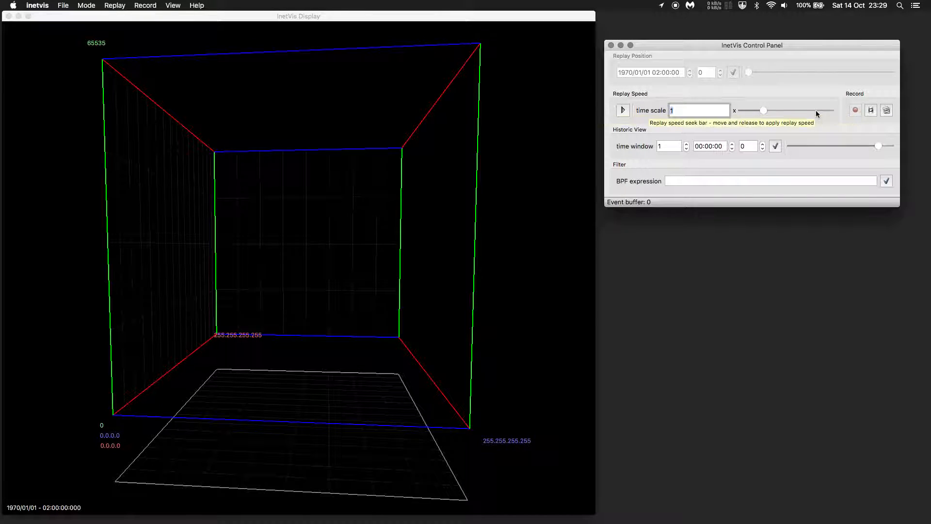
left_click(690, 109)
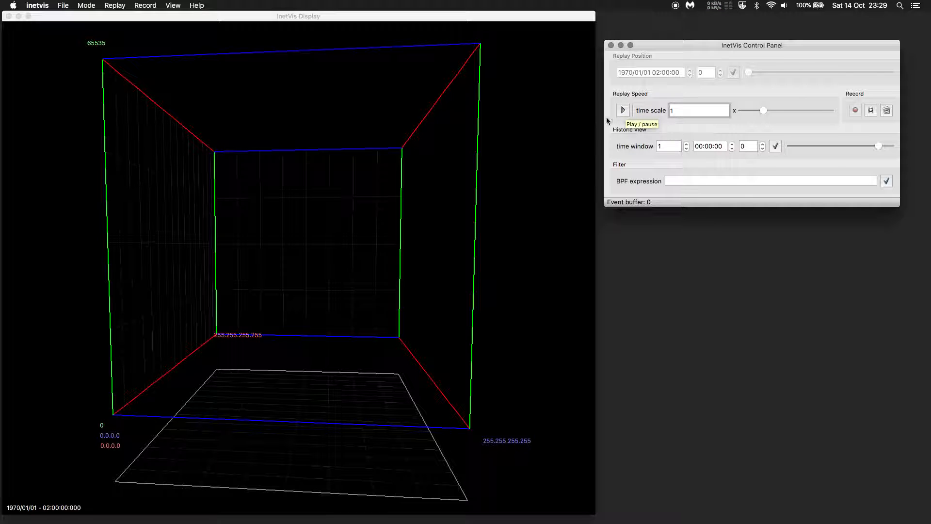
left_click(477, 172)
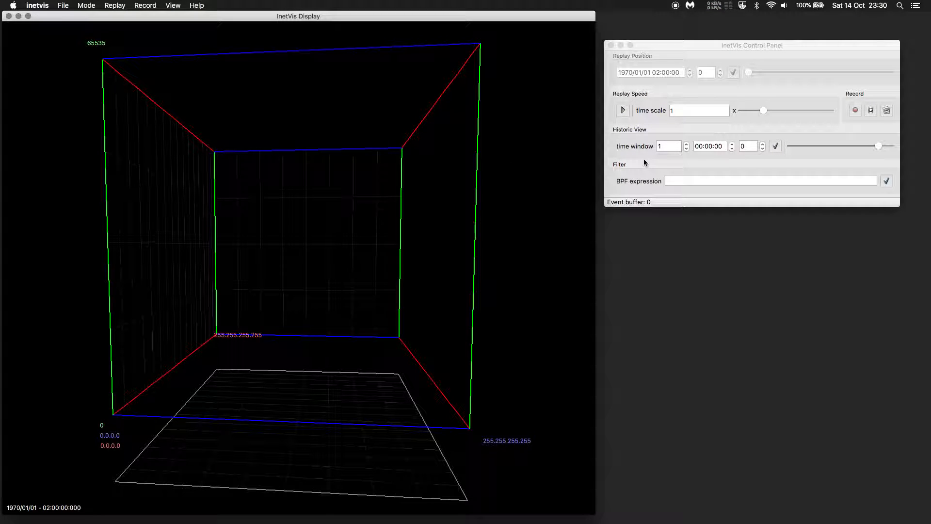
left_click(742, 45)
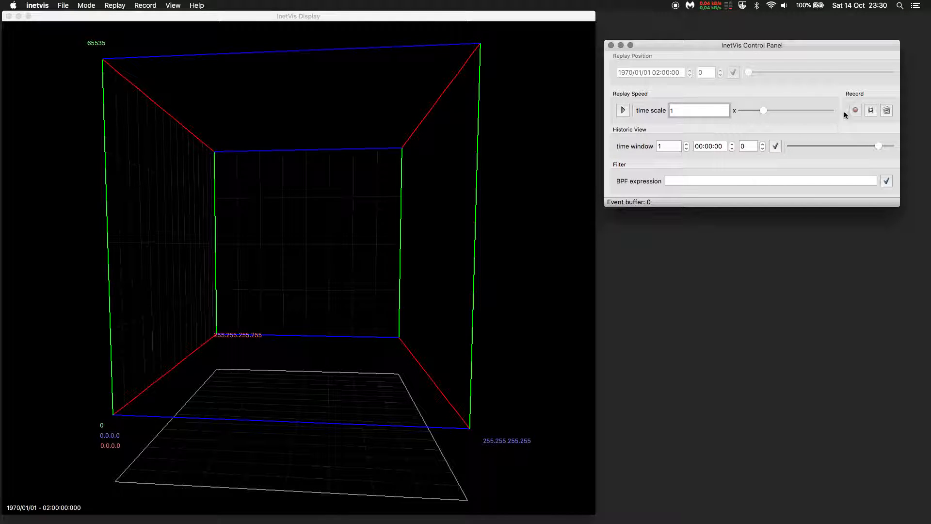
left_click(849, 97)
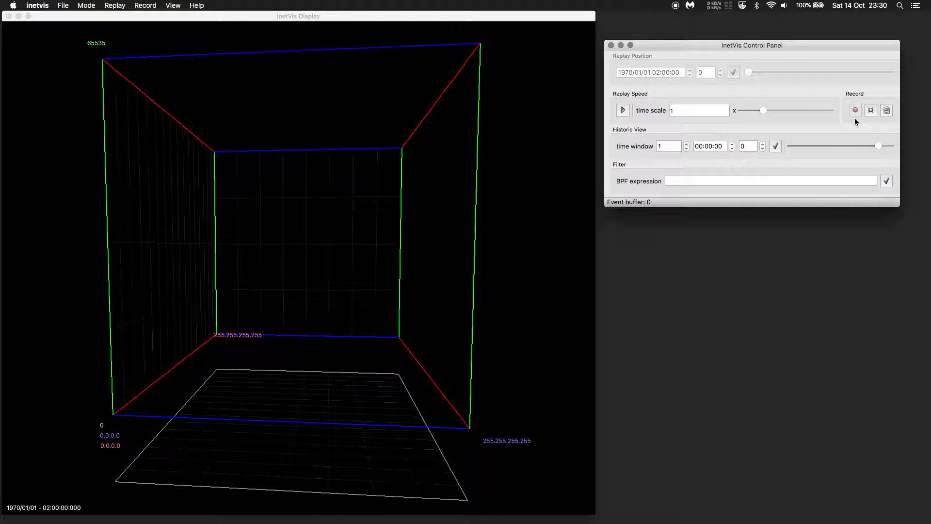
left_click(855, 111)
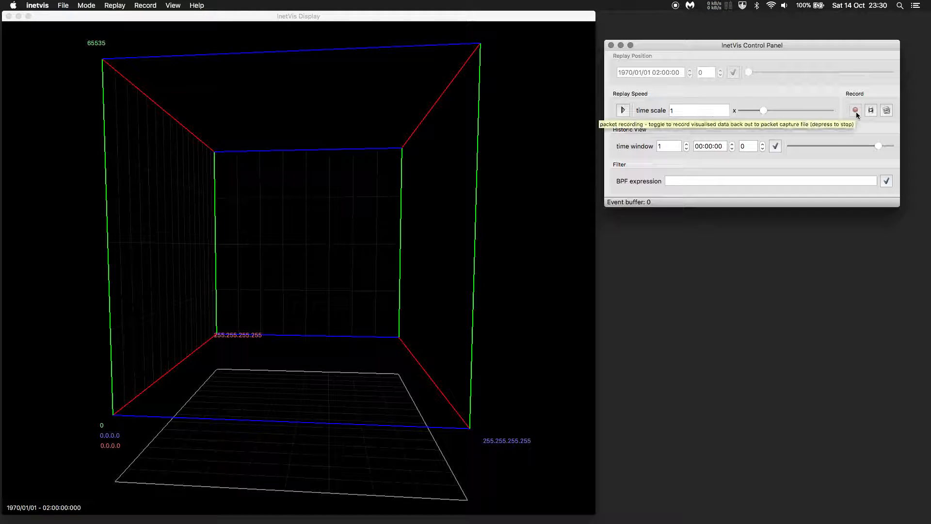
left_click(855, 111)
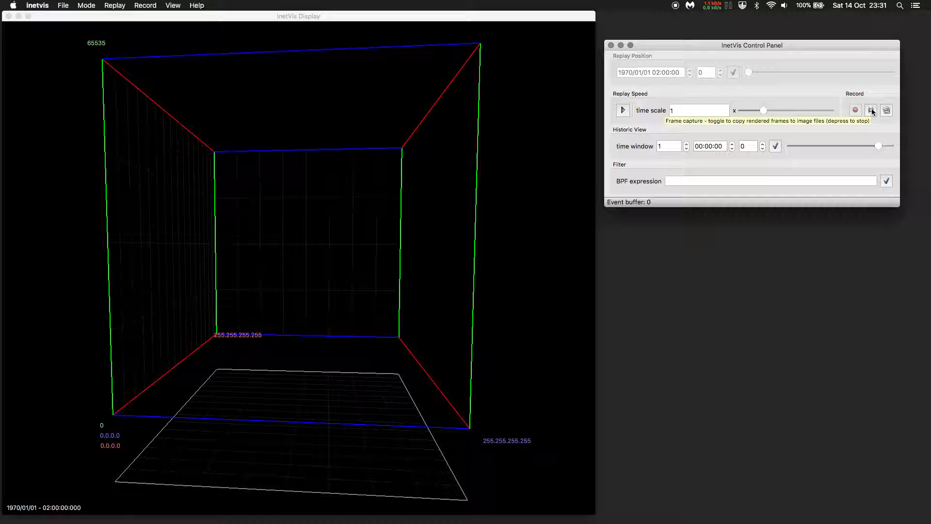
Examine the Historic View time window setting in relation to the plot, viewing the cube from different angles
left_click(537, 412)
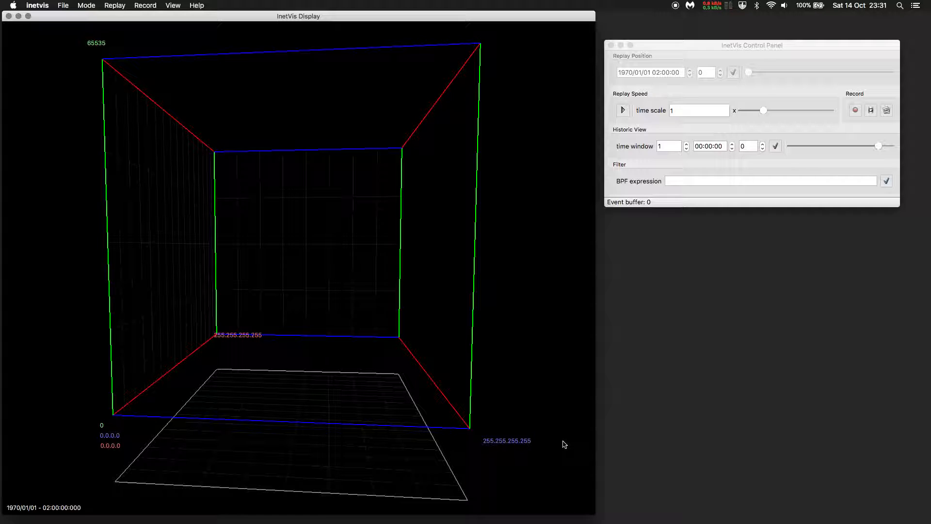
left_click_drag(697, 47, 694, 31)
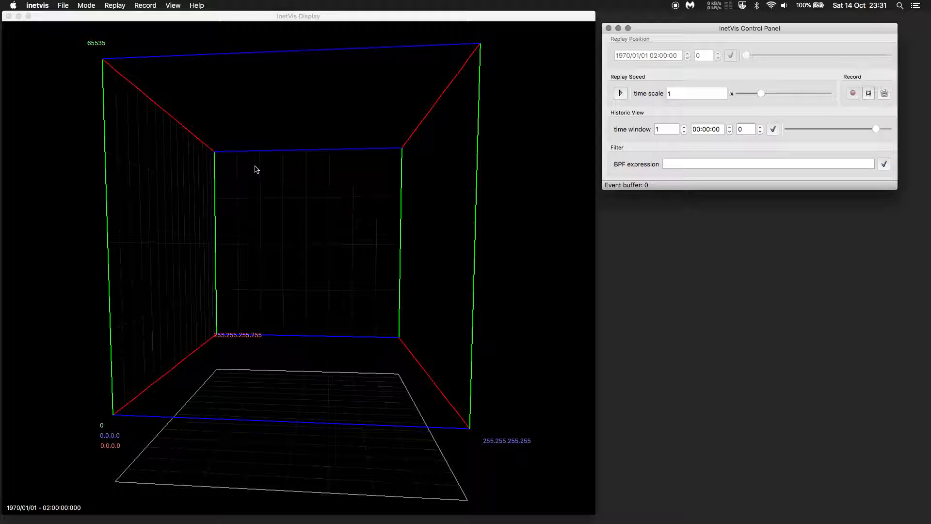
left_click_drag(256, 171, 260, 171)
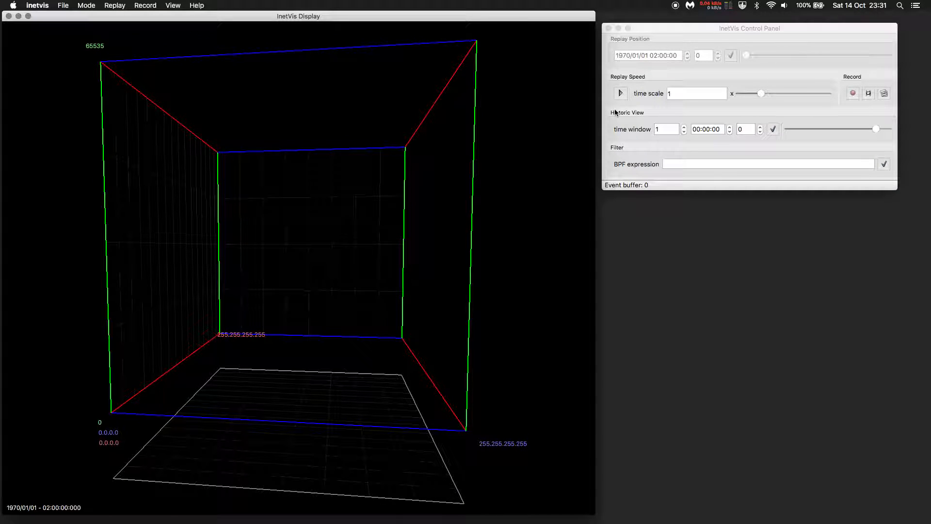
left_click(670, 130)
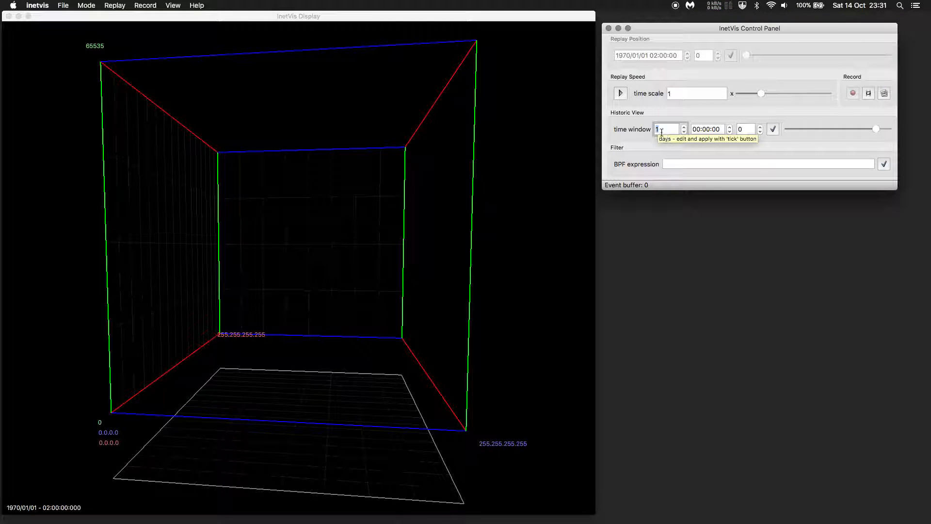
mouse_move(297, 287)
left_mouse_down()
mouse_move(315, 271)
mouse_move(284, 276)
mouse_move(301, 281)
left_mouse_up()
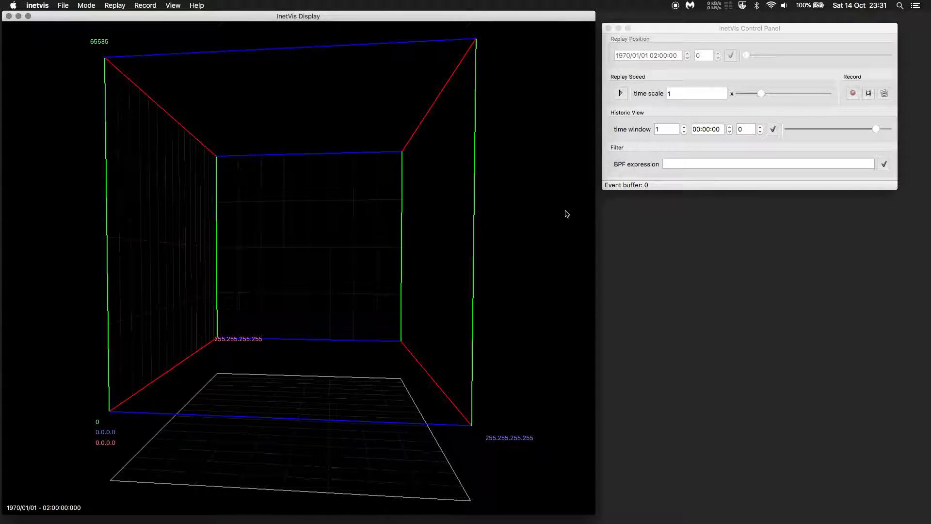
left_click(662, 129)
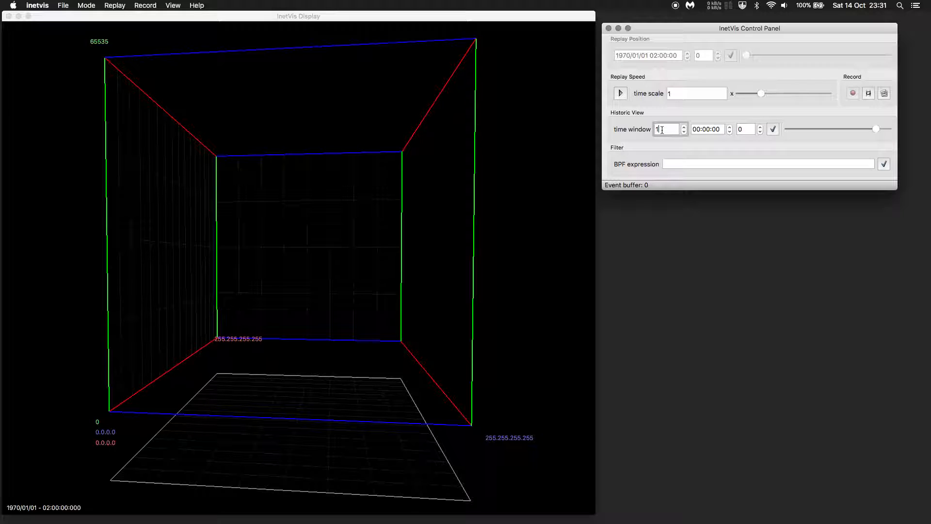
left_click(252, 207)
left_click_drag(263, 175, 276, 347)
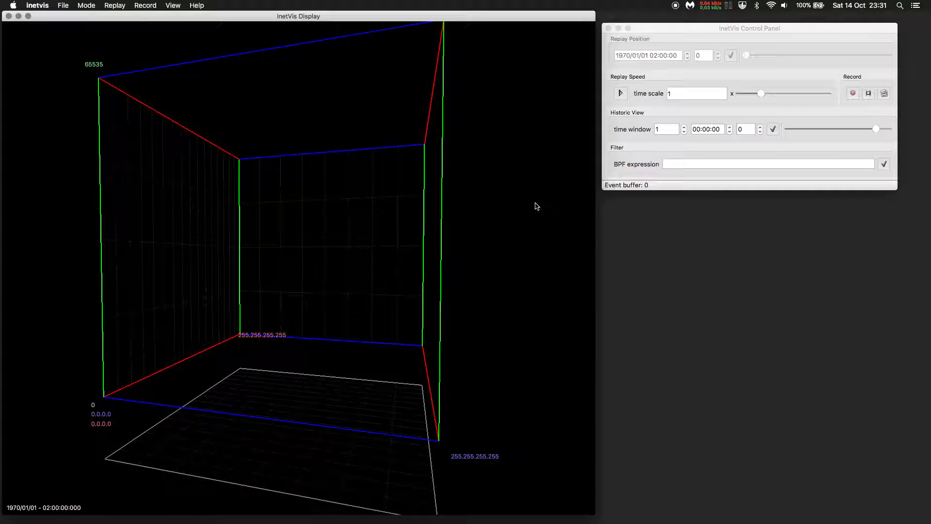
left_click_drag(467, 110, 401, 100)
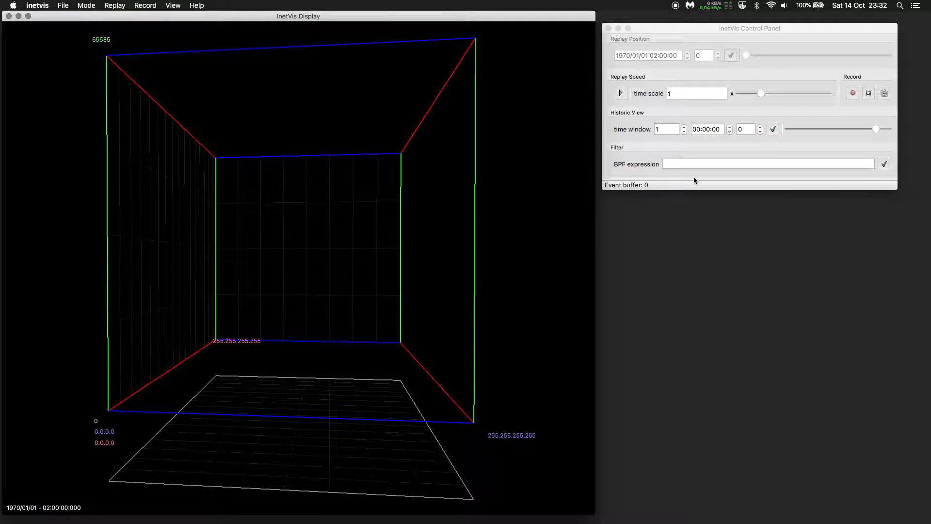
Examine the BPF expression filter field and the plot area that its filtering applies to
left_click(680, 164)
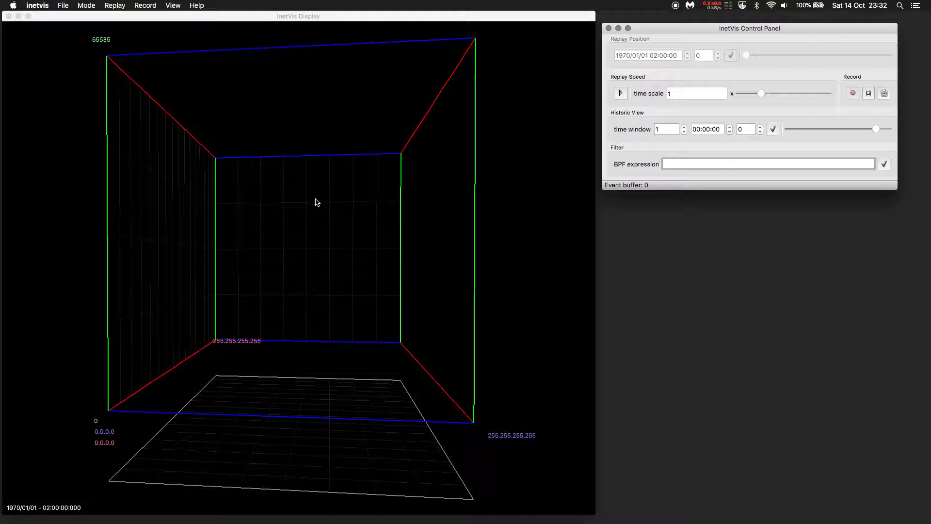
left_click_drag(260, 170, 269, 141)
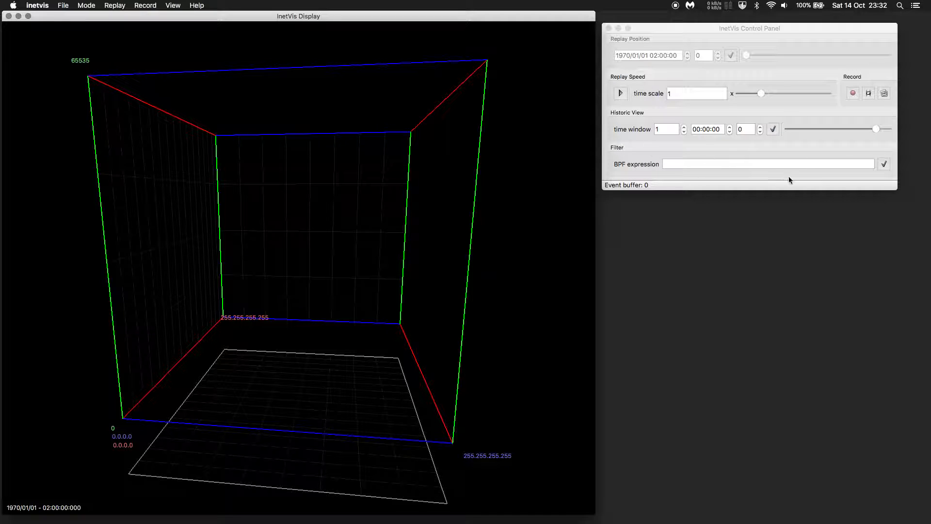
left_click(728, 165)
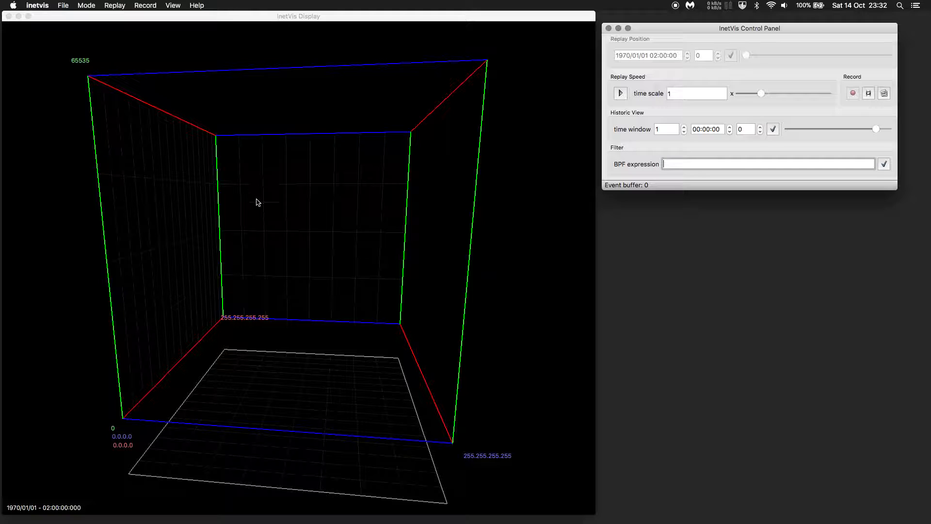
left_click(267, 232)
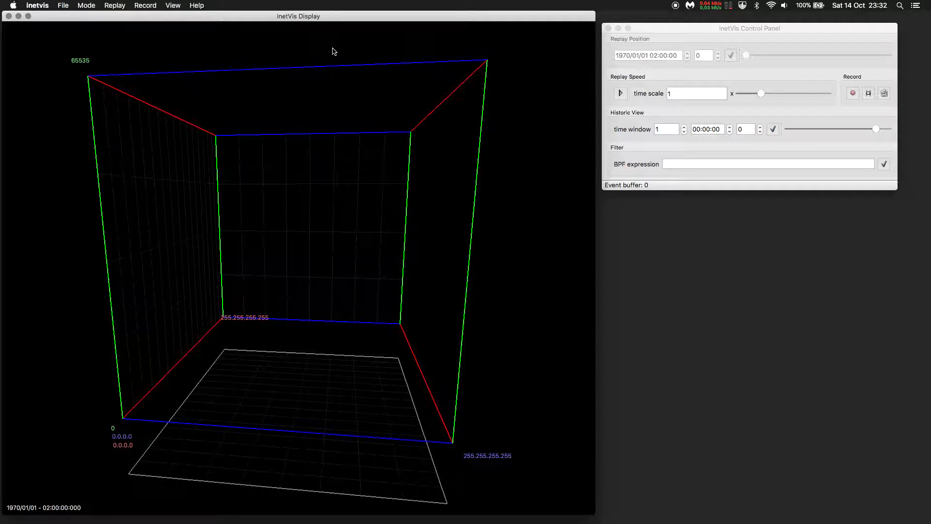
Review the About InetVis information and its list of shortcuts, and close the window
left_click(38, 6)
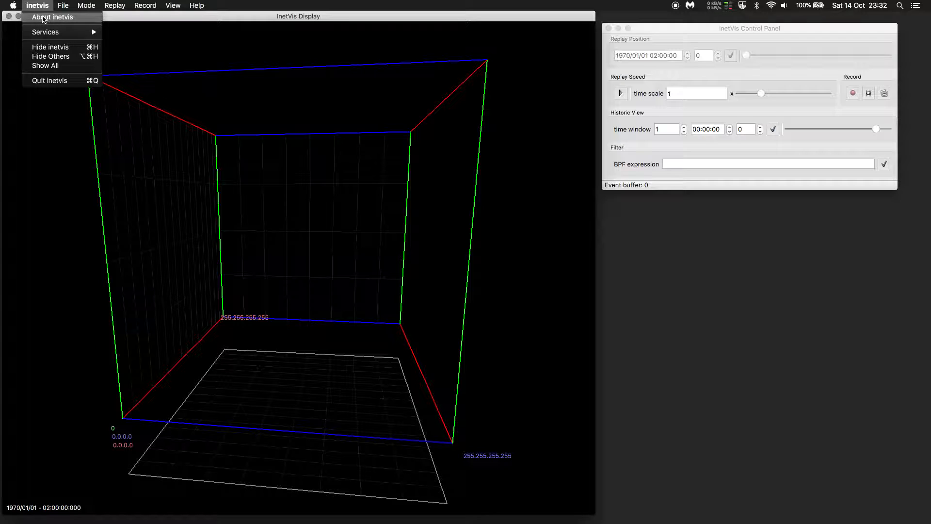
key("Right")
key("Right")
mouse_move(36, 4)
mouse_move(203, 6)
left_click(47, 18)
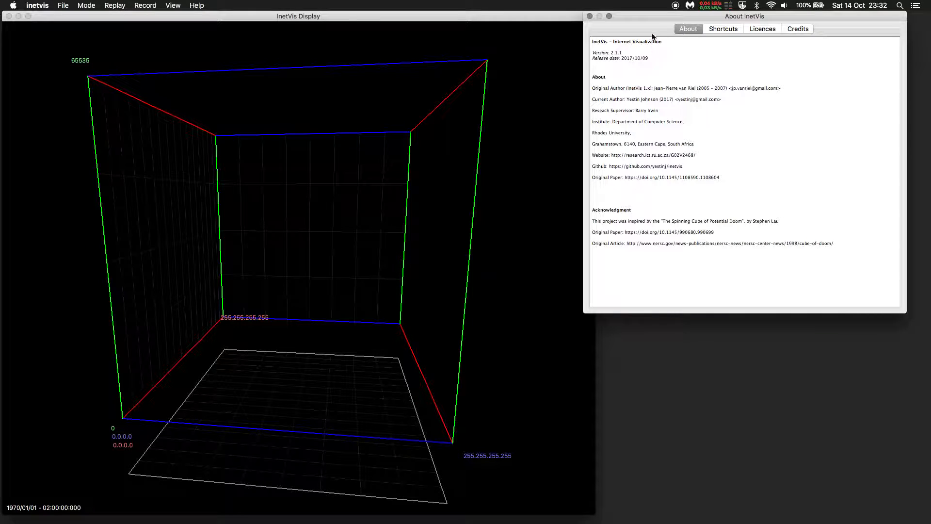
left_click_drag(661, 19, 557, 69)
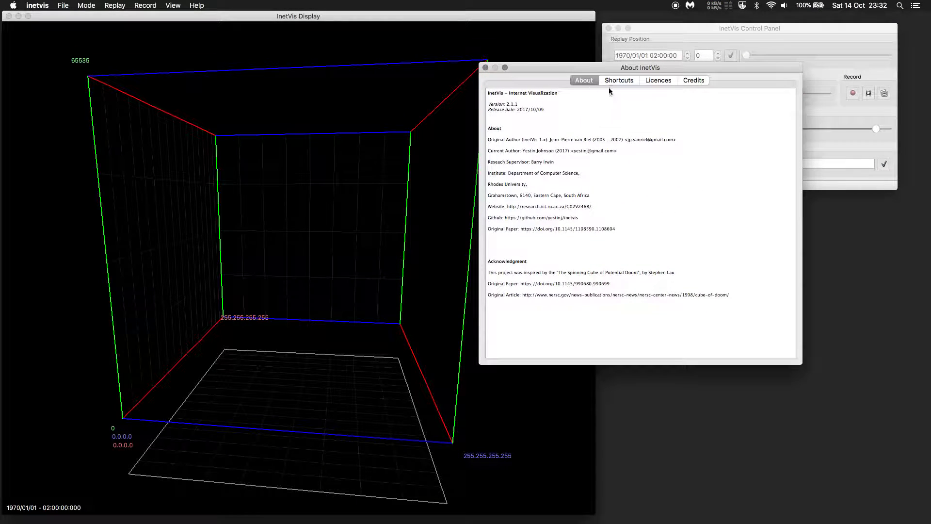
left_click(621, 83)
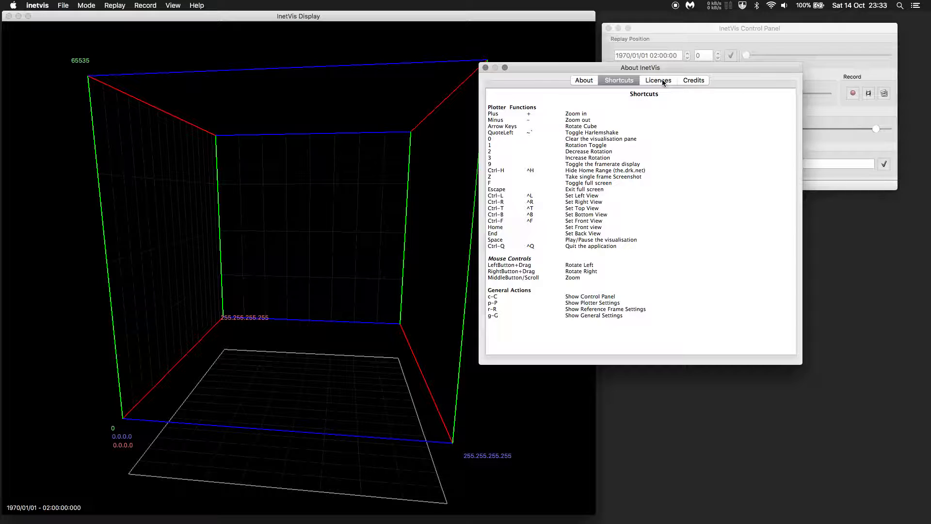
left_click(486, 68)
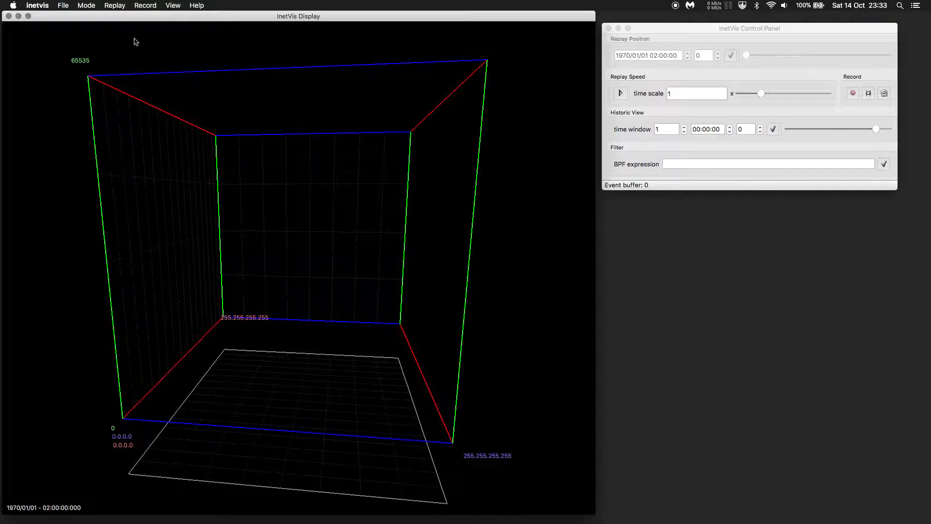
Open a packet capture file from the pcaps folder for replay
left_click(64, 4)
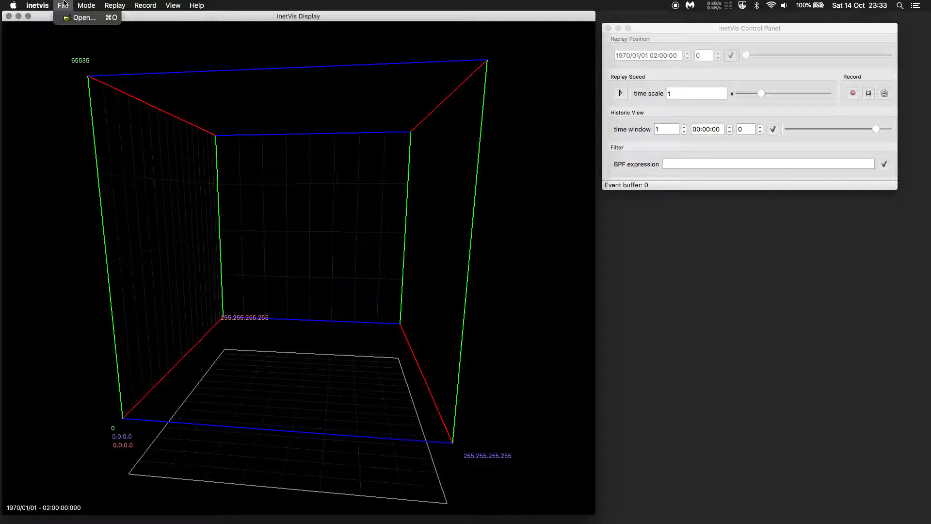
left_click(73, 18)
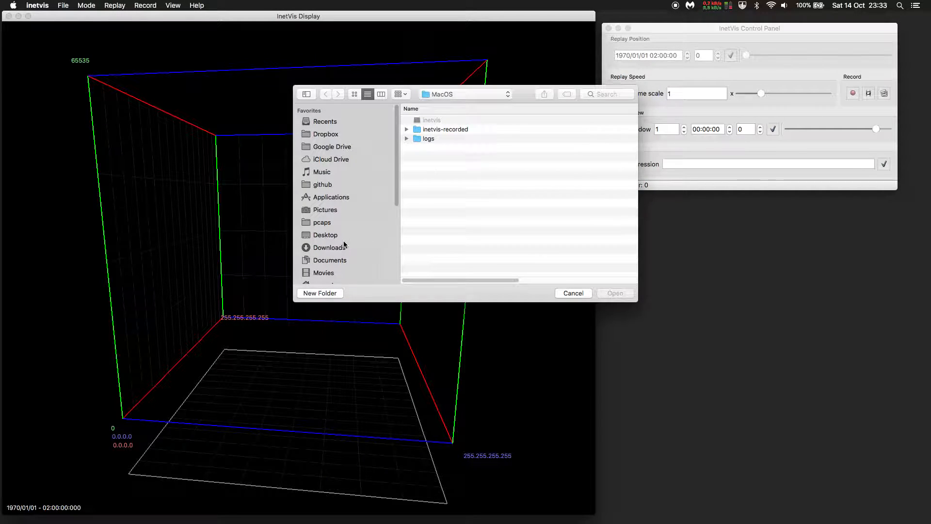
left_click(326, 223)
double_click(478, 159)
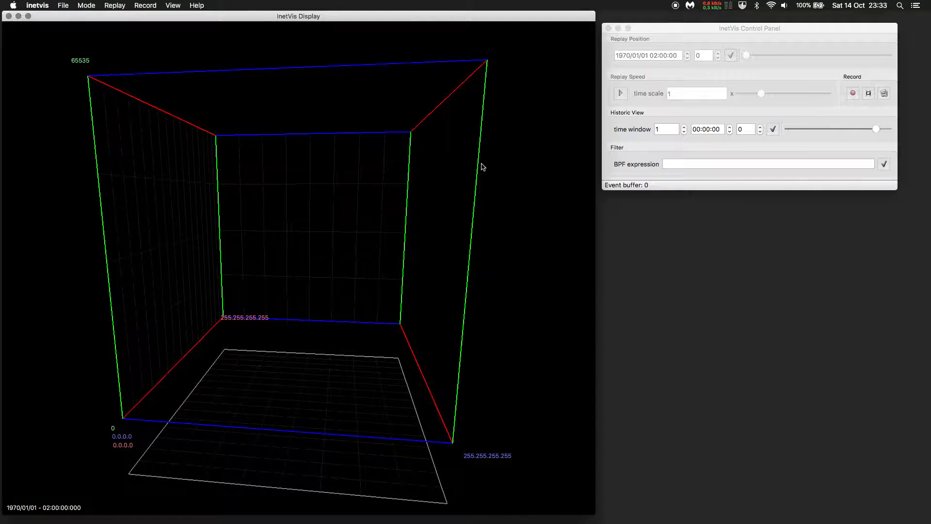
View the capture files offered for replay, and dismiss the file selection without opening one
left_click(85, 3)
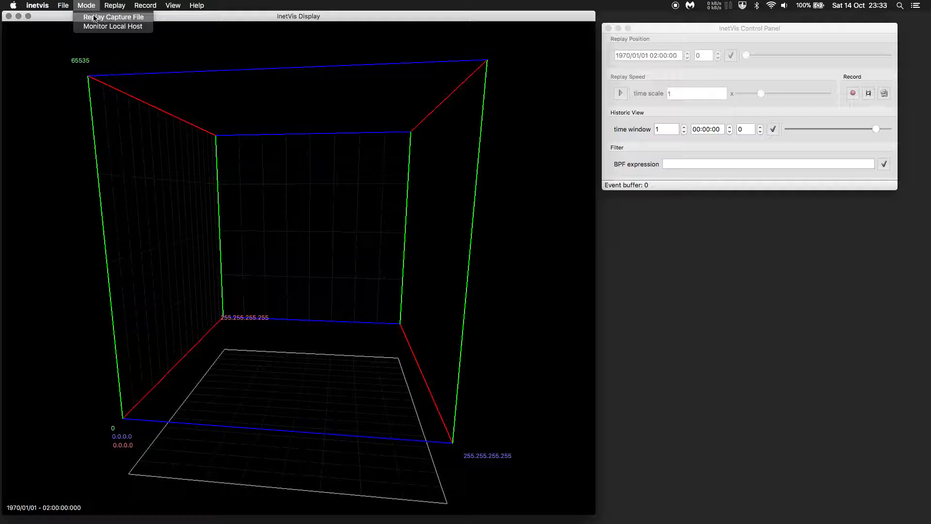
left_click(94, 17)
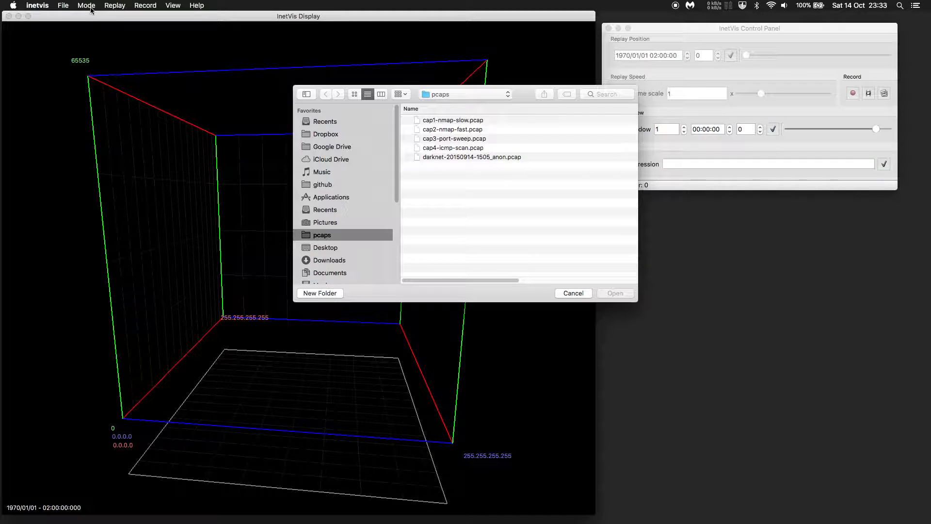
key("Escape")
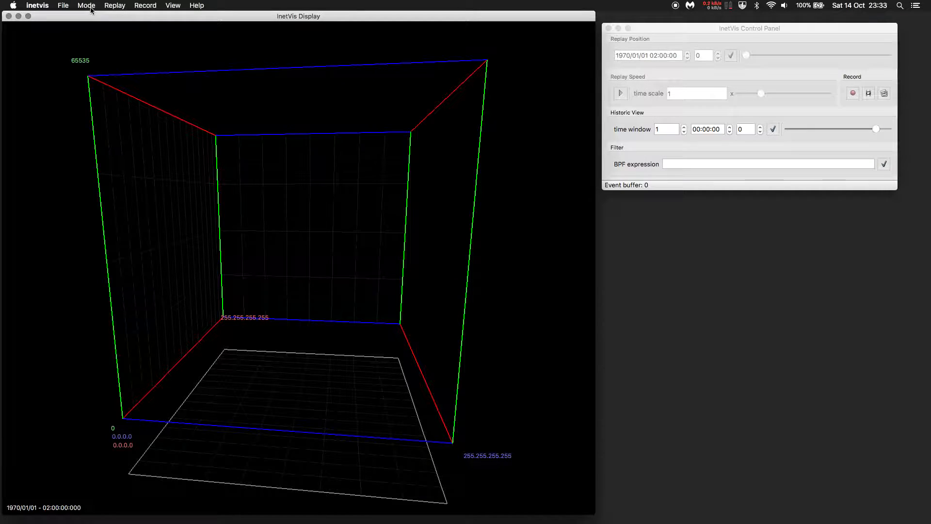
Examine the Replay commands and the frame capture and pcap dump recording commands alongside the control panel's Record controls
left_click(116, 5)
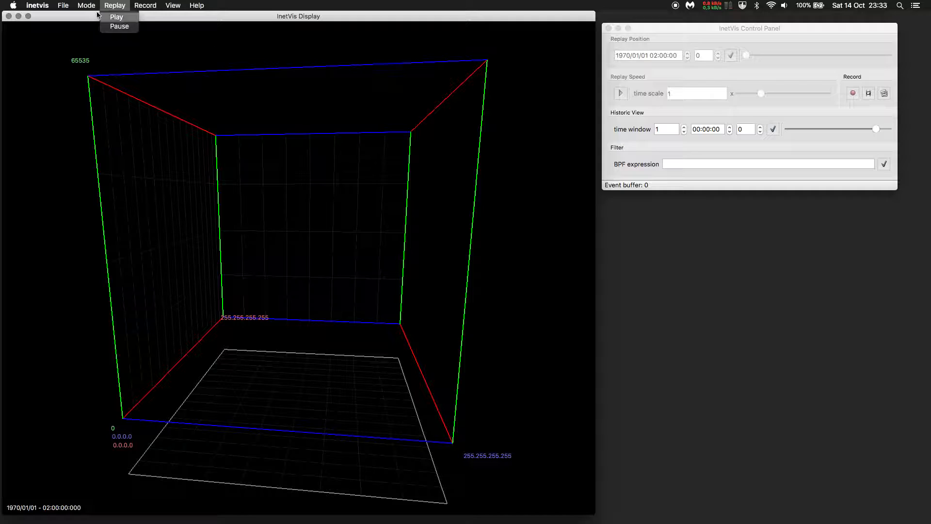
mouse_move(143, 4)
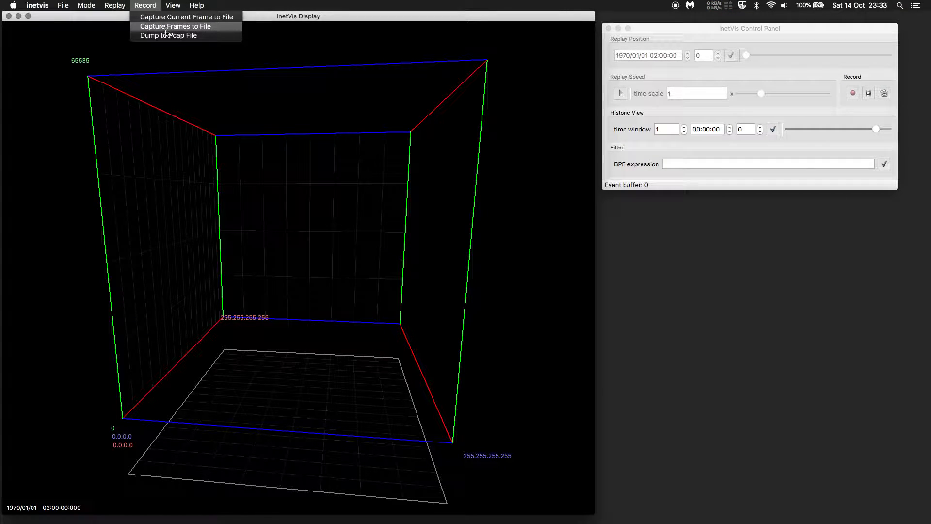
left_click(816, 55)
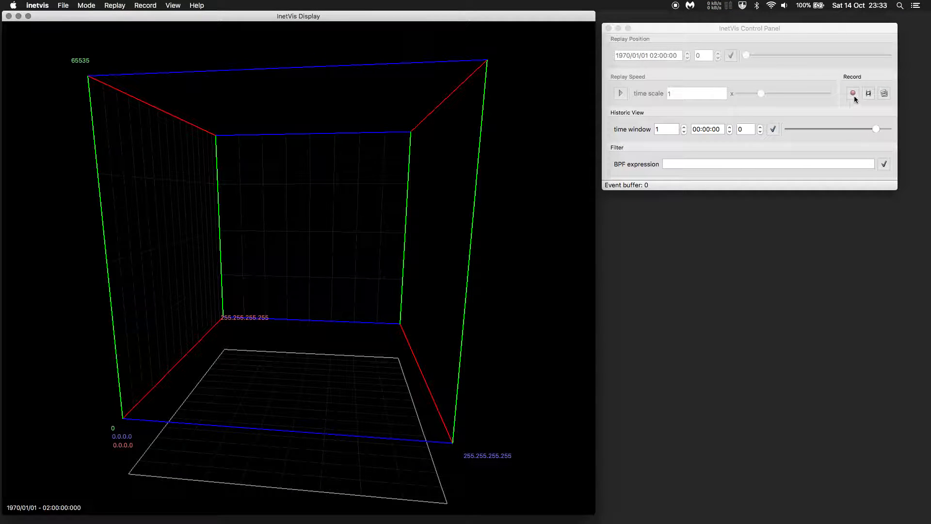
left_click(153, 5)
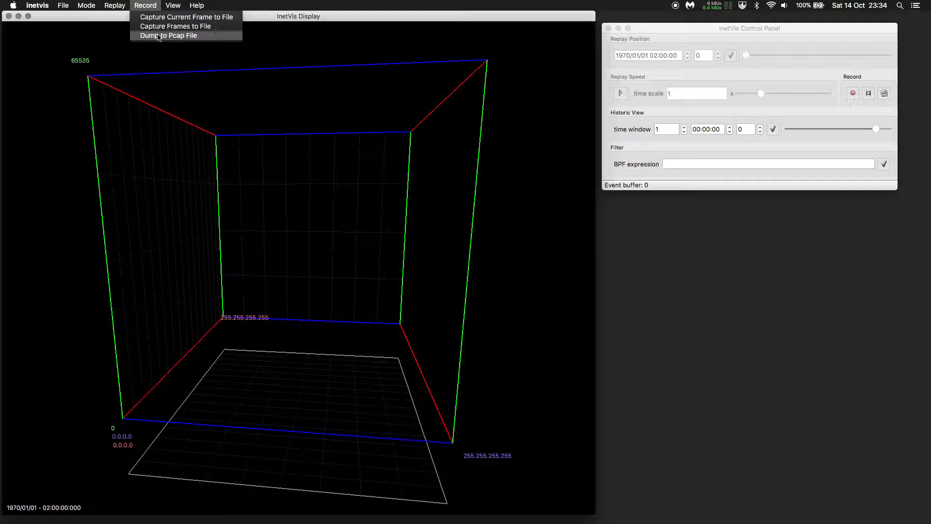
View the plot in full screen, rotate the cube slightly, and return to the windowed display
mouse_move(171, 2)
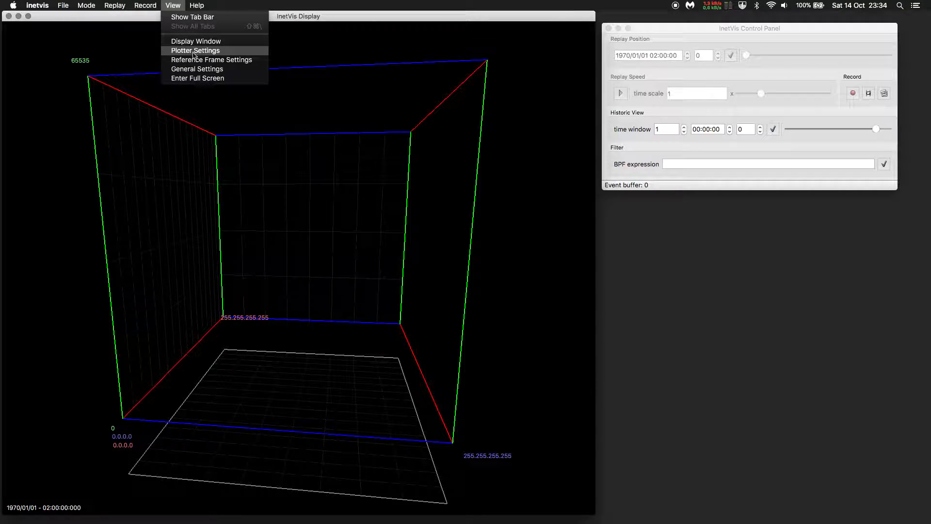
left_click(196, 79)
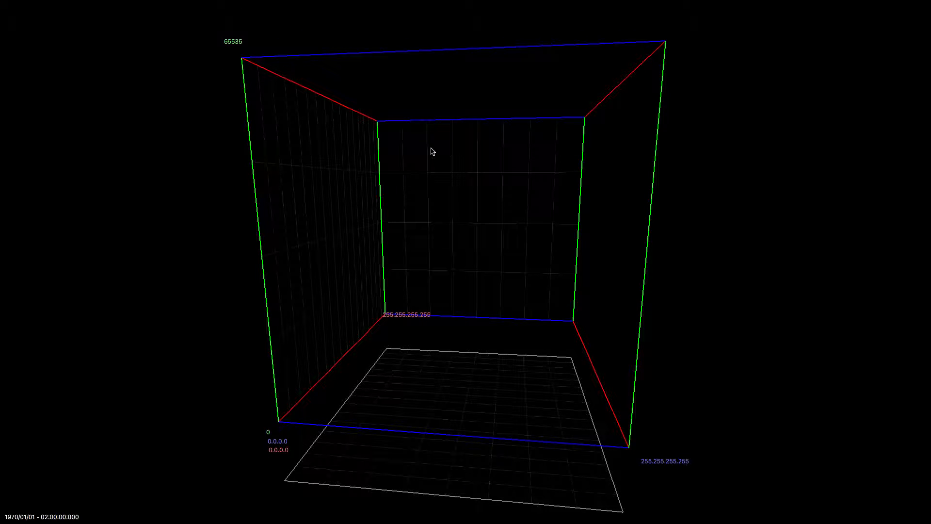
left_click_drag(432, 152, 464, 145)
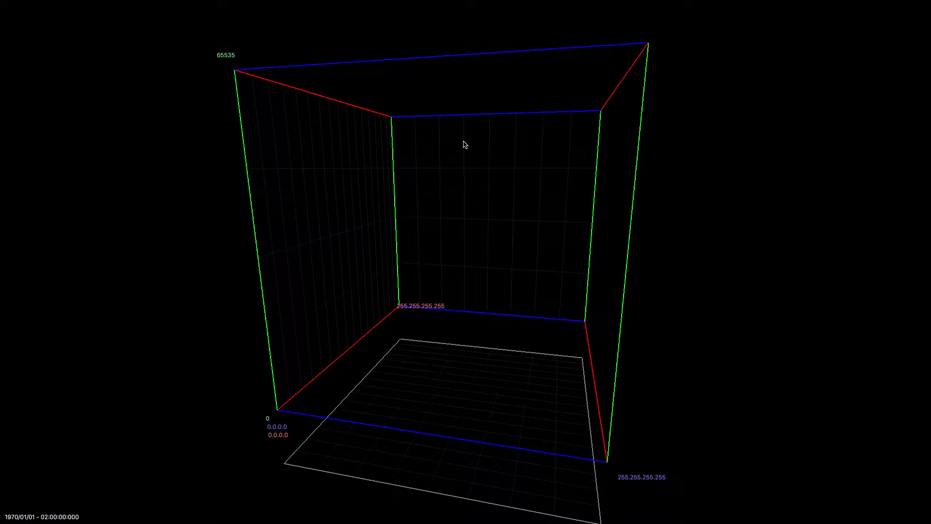
key("Escape")
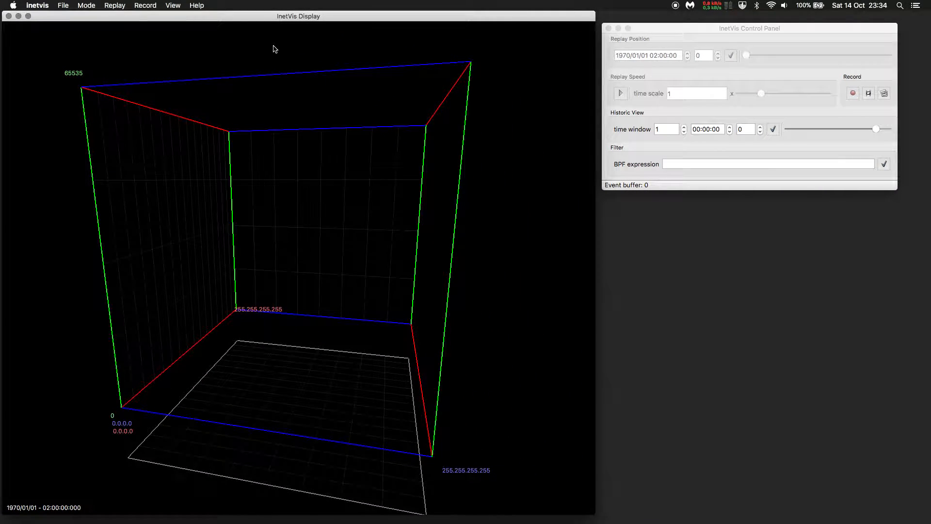
Examine the plotter settings for the network ranges, port range, colour mapping and points, and close them
left_click(174, 6)
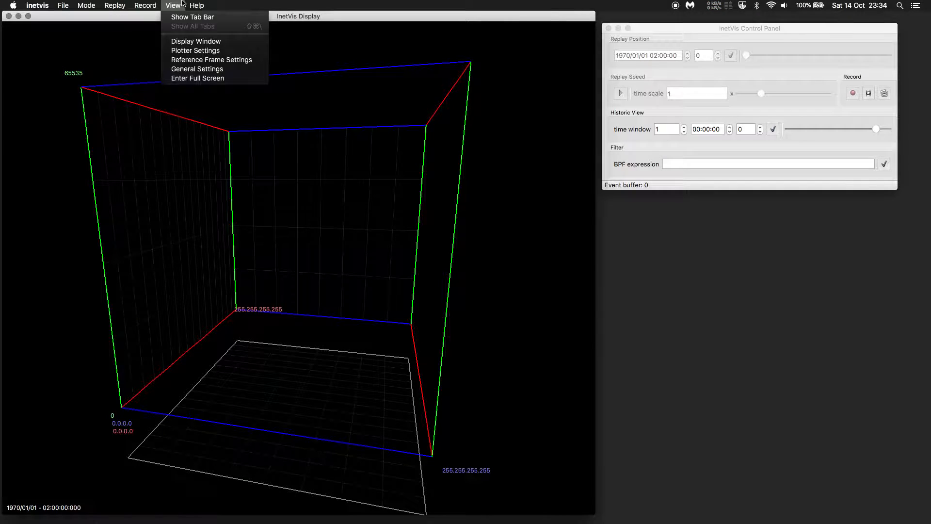
left_click(194, 51)
left_click_drag(460, 127, 493, 104)
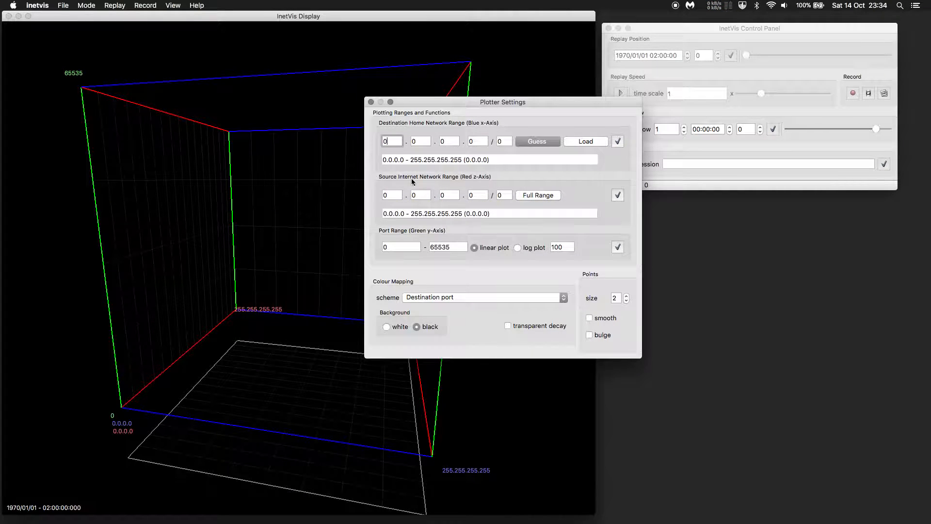
left_click(408, 247)
left_click(451, 246)
double_click(455, 245)
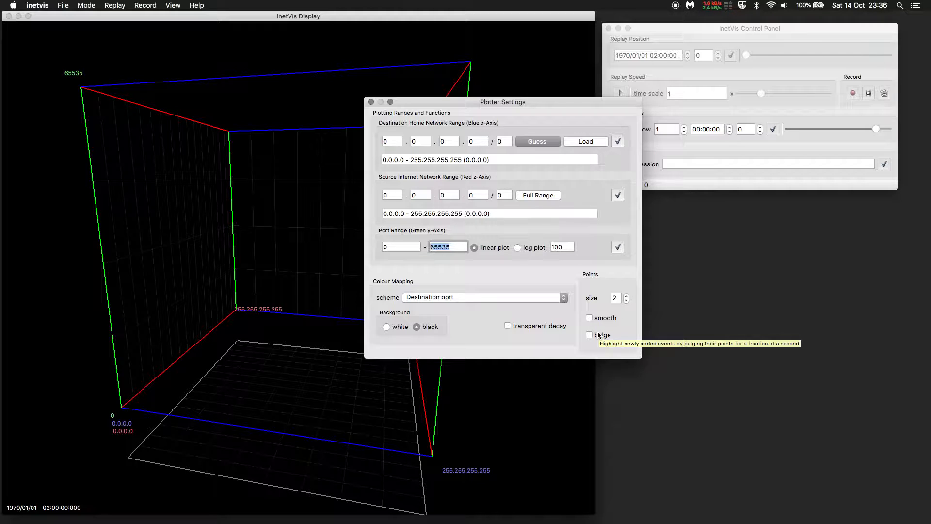
left_click(371, 101)
Hide the primary axes through the reference frame settings and show them again, applying each change
left_click(173, 5)
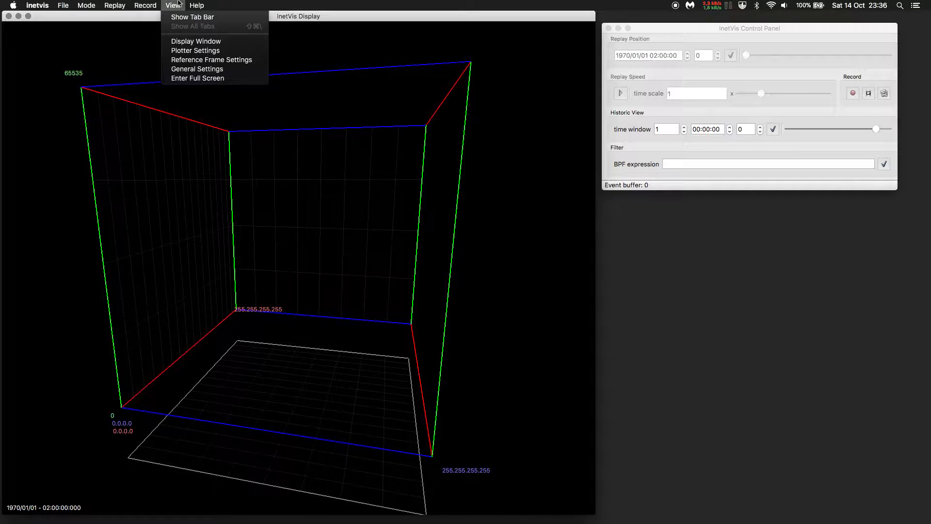
left_click(202, 60)
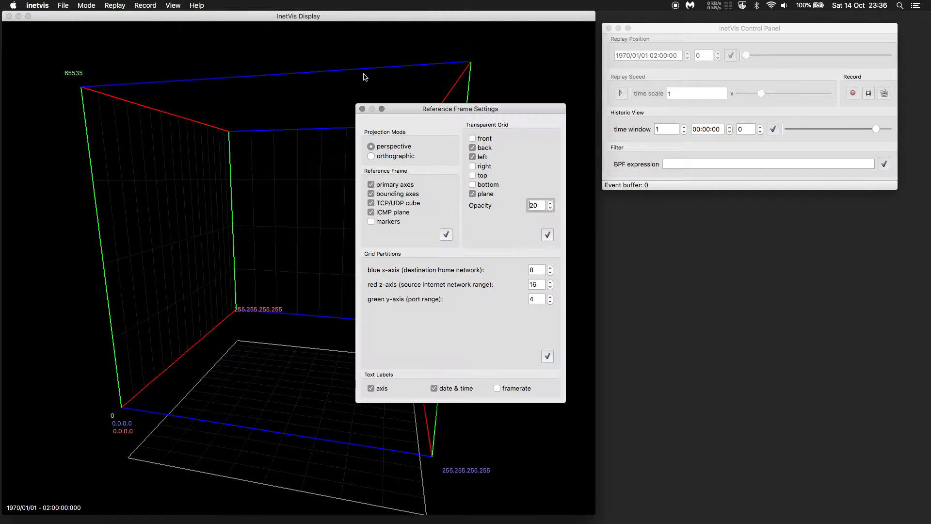
left_click_drag(432, 110, 705, 200)
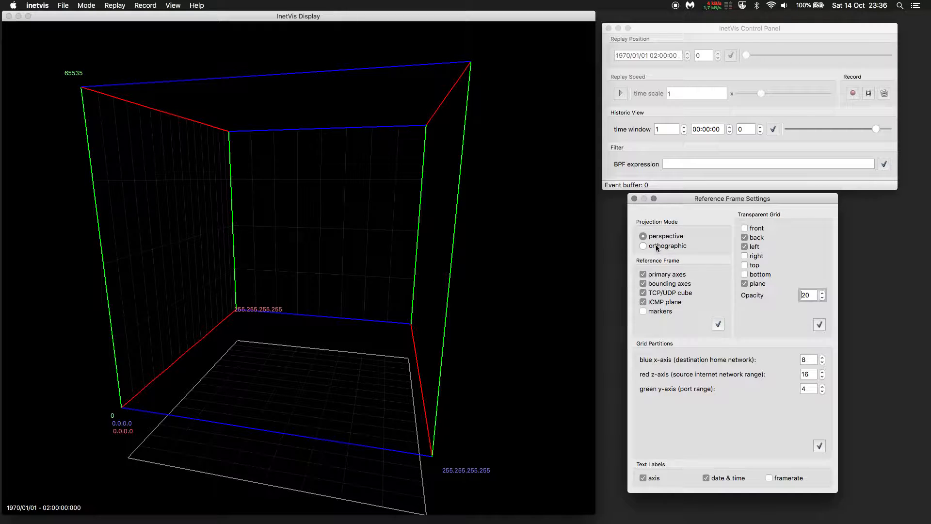
left_click(665, 278)
left_click(717, 321)
left_click(654, 275)
left_click(718, 324)
Switch the axis text labels off and on and the framerate label on and off, and close the reference frame settings
left_click(647, 476)
left_click(647, 476)
left_click(786, 478)
left_click(785, 478)
left_click(634, 198)
Open the general settings and examine the root, packet captures, frames, snapshots and live recording directories
left_click(173, 5)
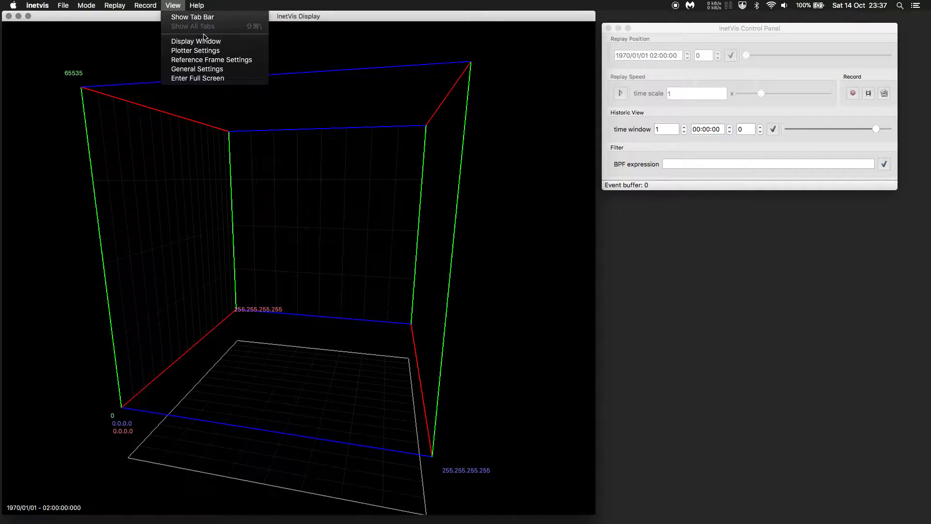
left_click(197, 69)
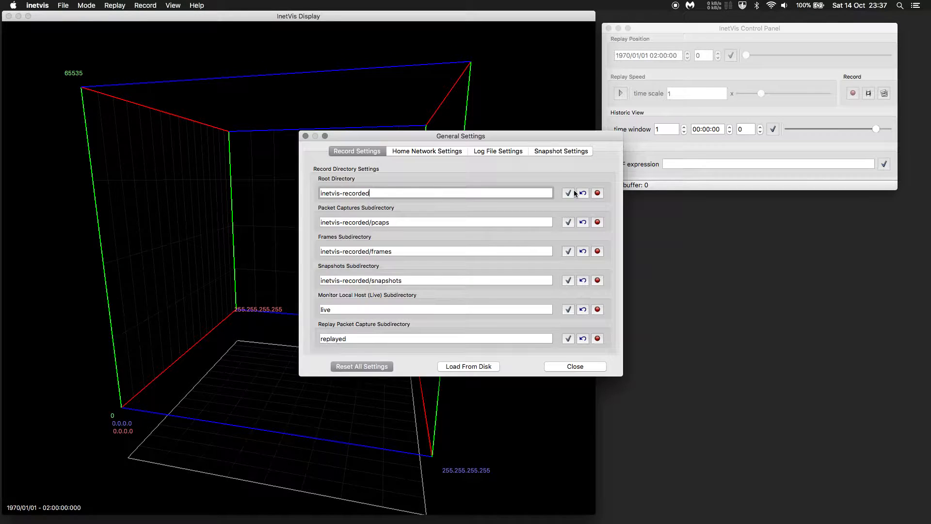
left_click_drag(460, 138, 534, 161)
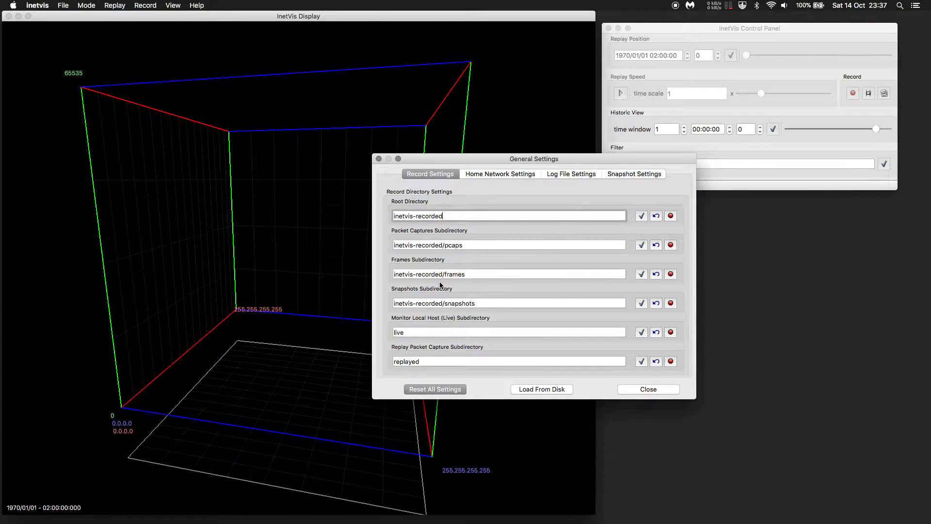
left_click_drag(455, 161, 425, 160)
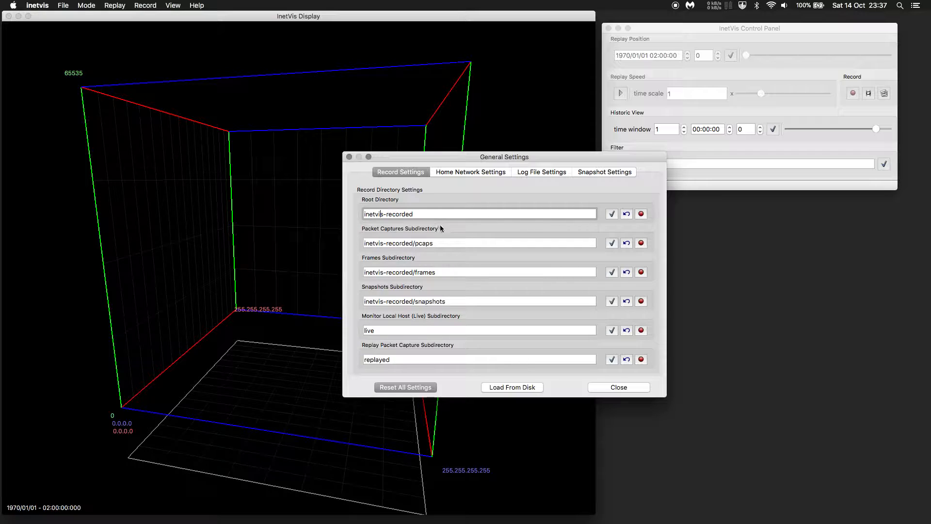
left_click(446, 243)
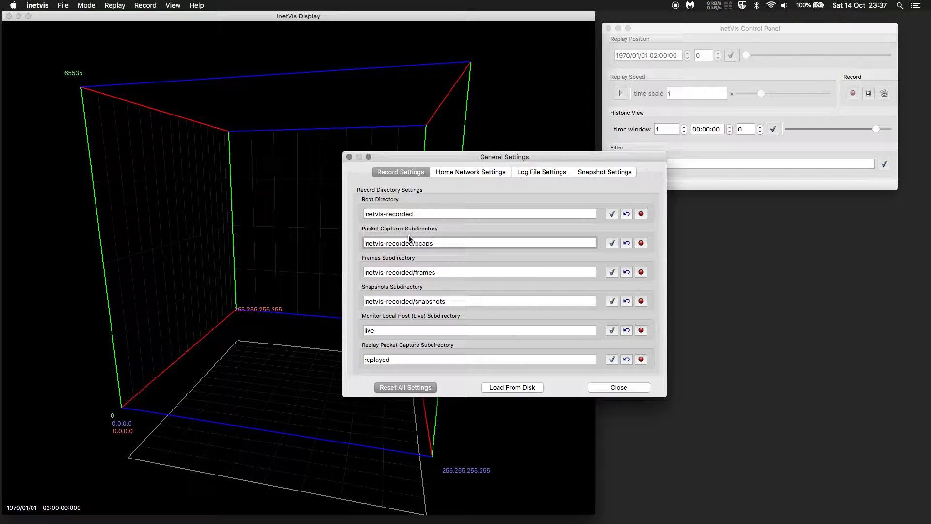
left_click(430, 269)
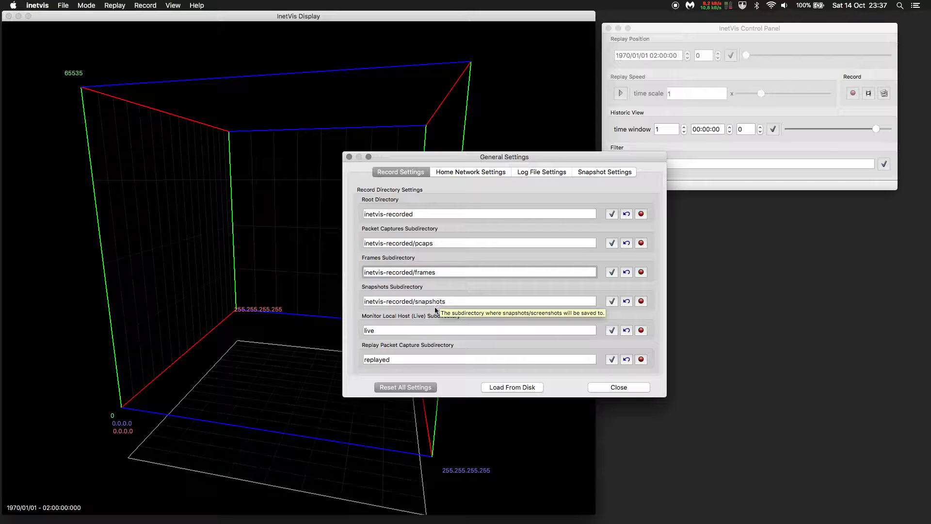
left_click(386, 331)
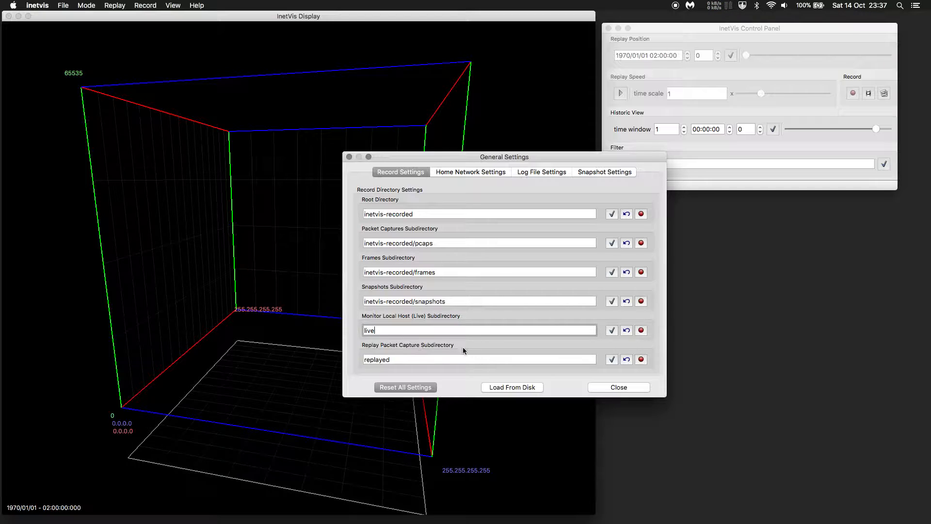
Compare the replayed and live subdirectories with the snapshots and packet captures ones, and apply the root directory setting
left_click(412, 359)
left_click(404, 331)
left_click(433, 299)
left_click(421, 242)
left_click(373, 331)
left_click(612, 213)
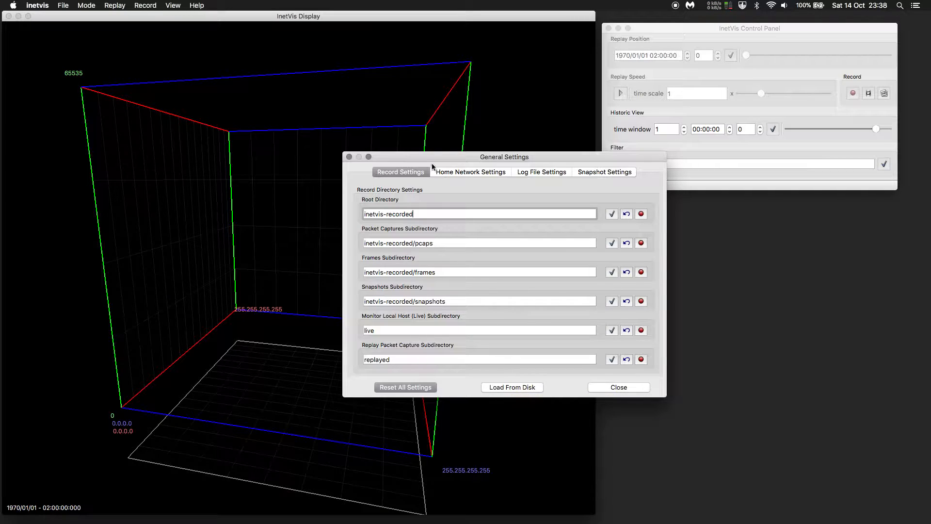
Examine the home network settings for the default IP address with subnet bit length and the home network not set warning
left_click(452, 173)
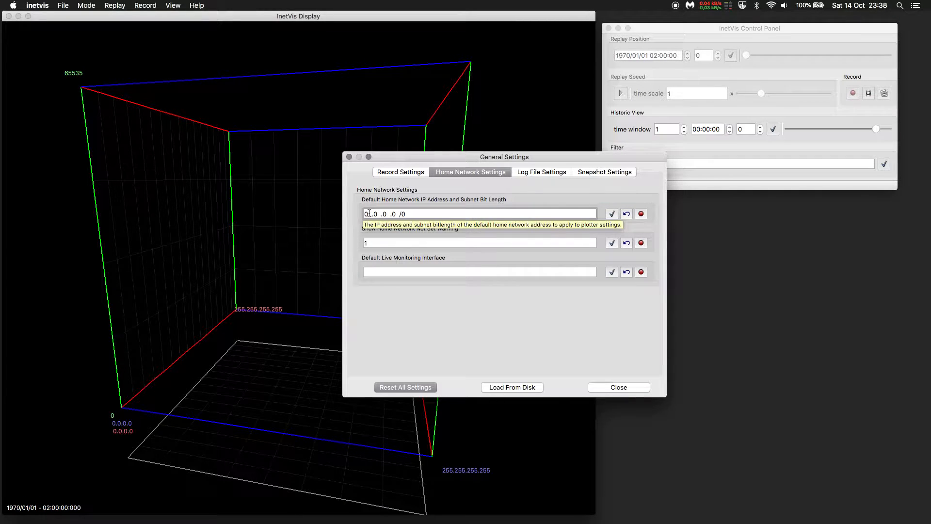
left_click_drag(364, 213, 426, 218)
left_click(428, 216)
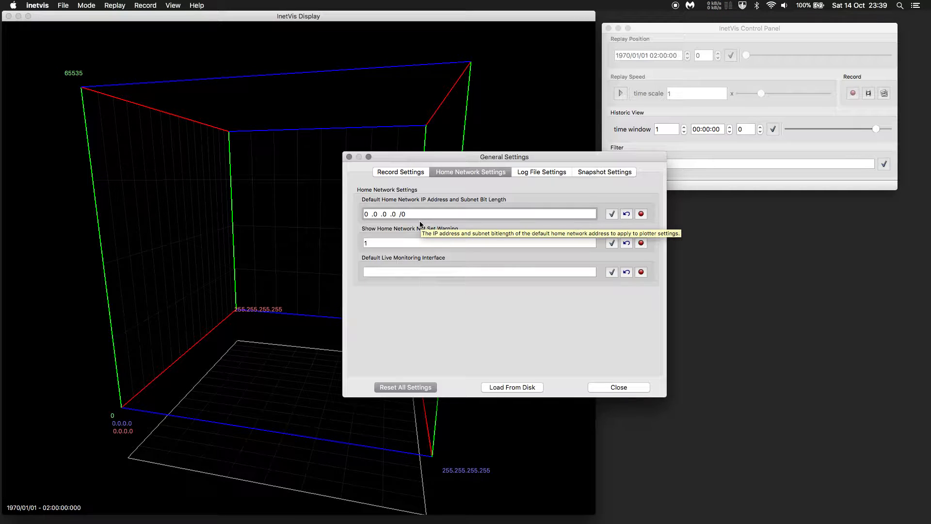
left_click(367, 242)
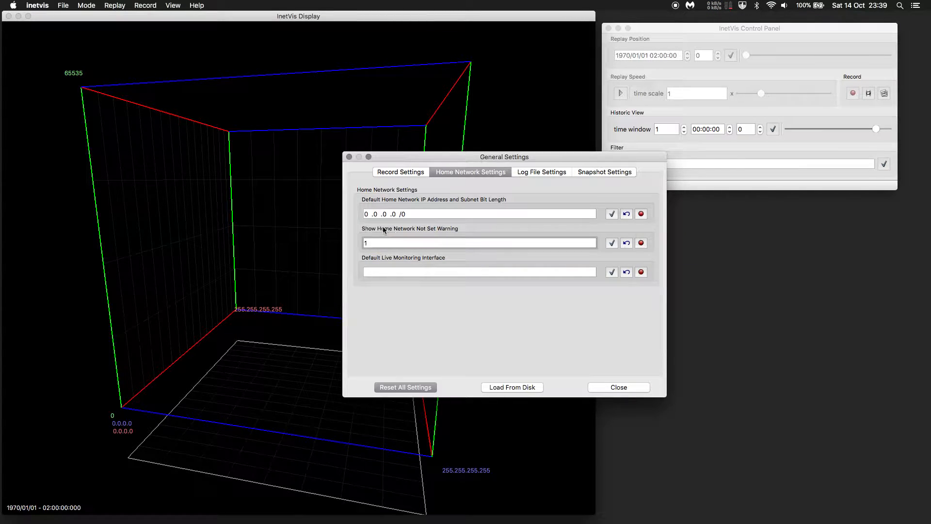
double_click(386, 243)
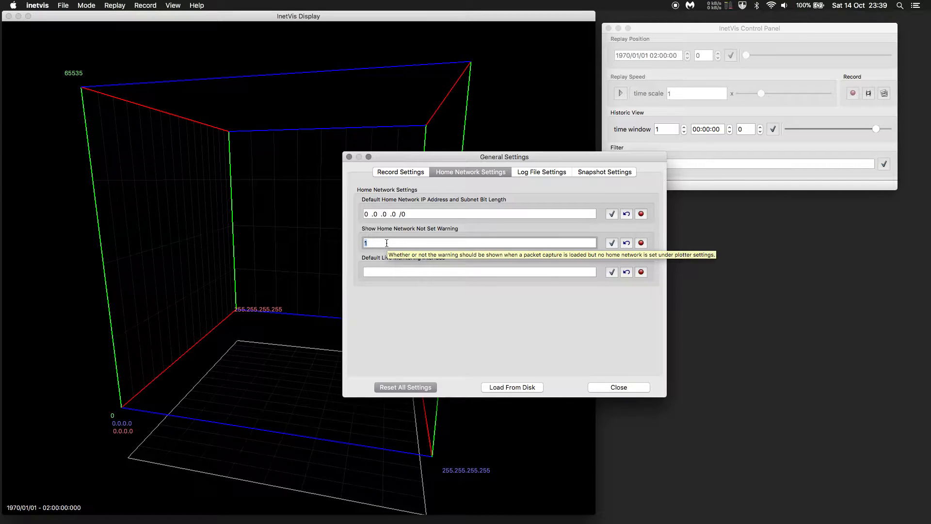
left_click(387, 243)
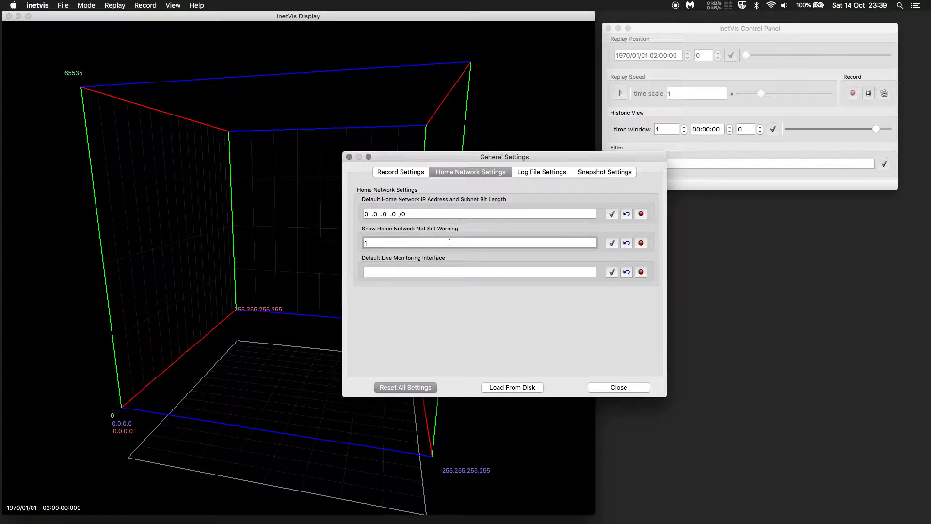
double_click(396, 242)
left_click(399, 242)
Examine the Default Live Monitoring Interface setting in relation to the Monitor Local Host mode
left_click(406, 272)
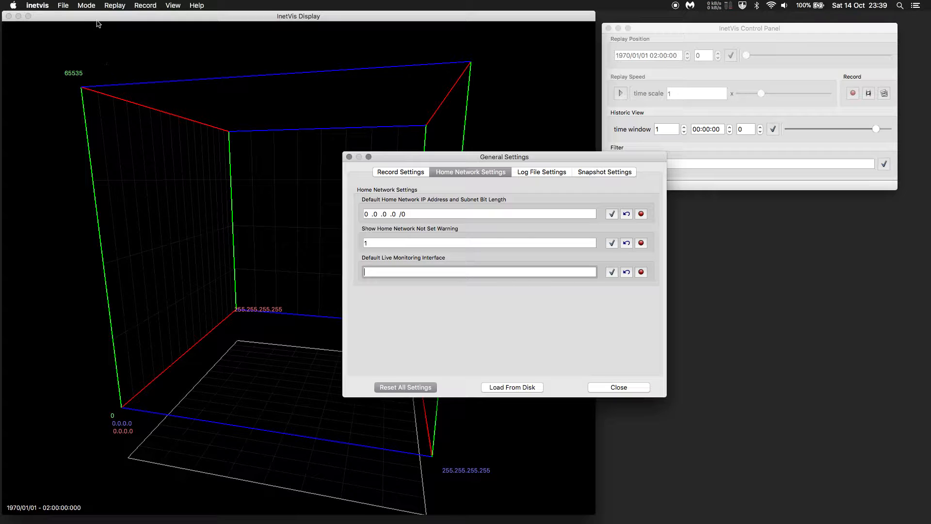
left_click(92, 6)
left_click(86, 3)
Examine the log file settings for the root directory and the standard output and standard error filenames
left_click(531, 171)
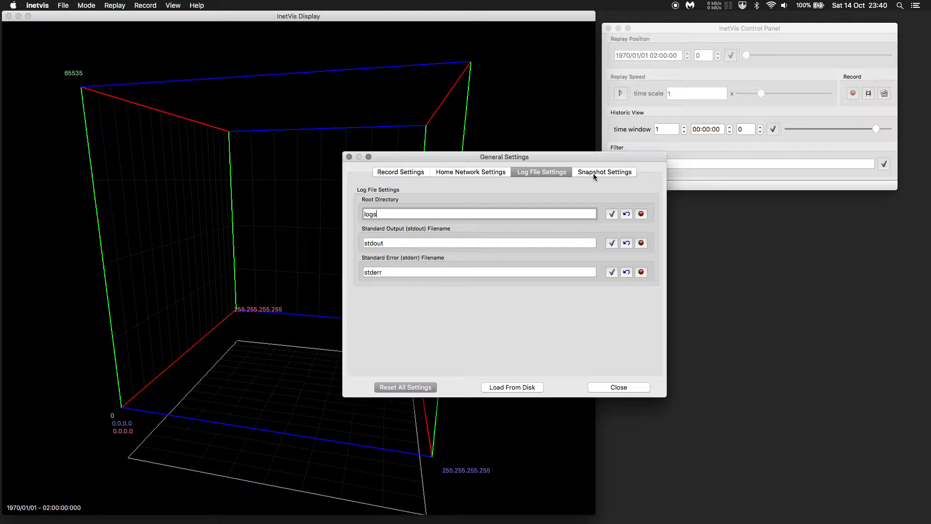
left_click(419, 273)
left_click(425, 245)
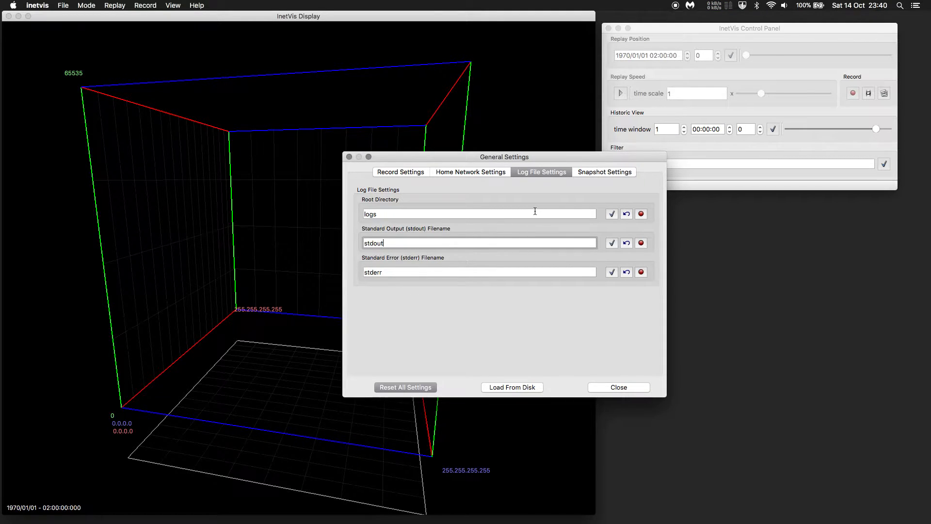
left_click(410, 271)
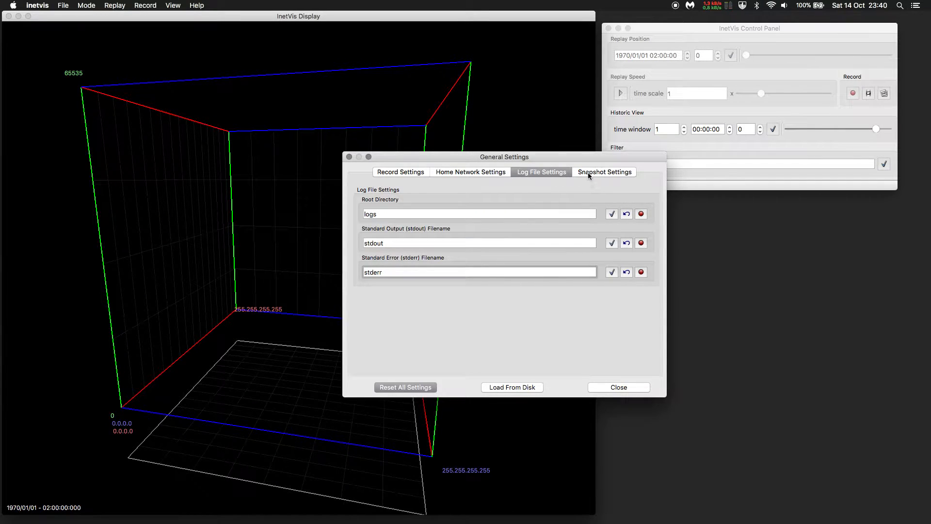
left_click(394, 212)
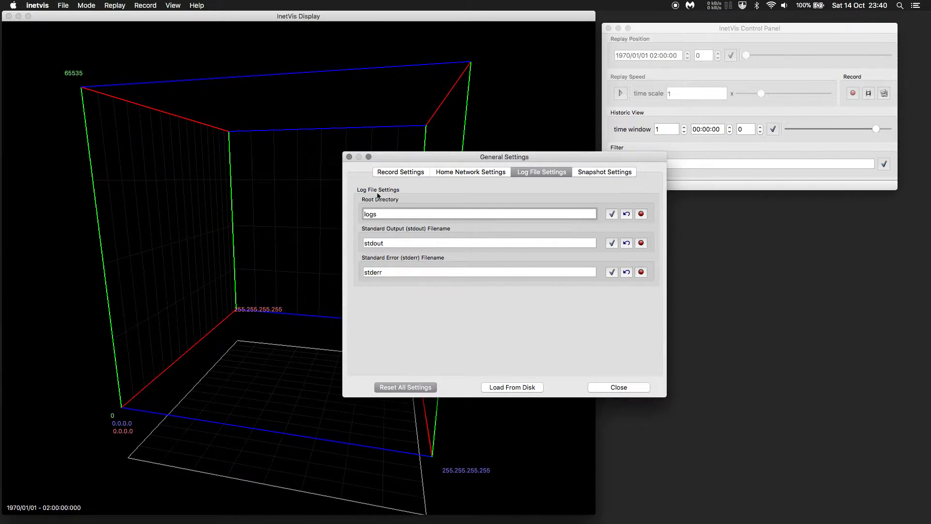
Examine the snapshot and frame grab settings for the image format and the snapshot quality range
left_click(594, 172)
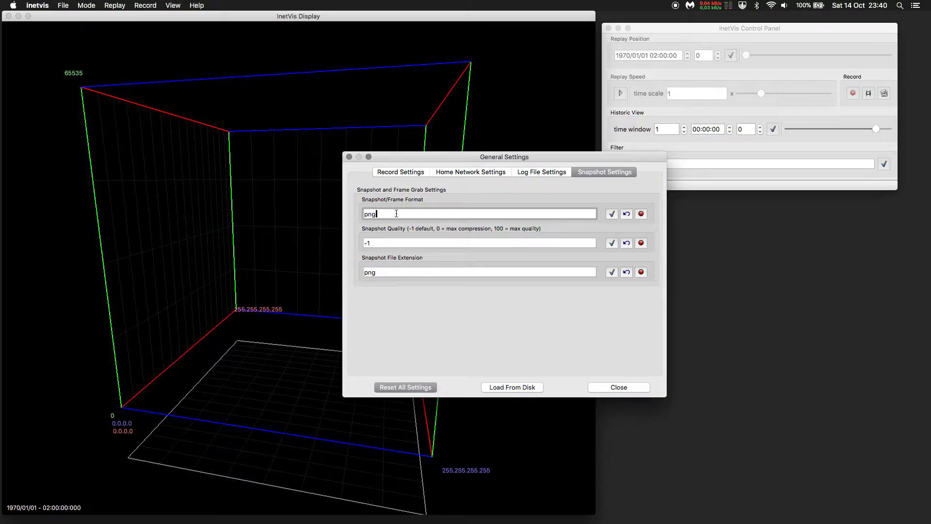
left_click(398, 240)
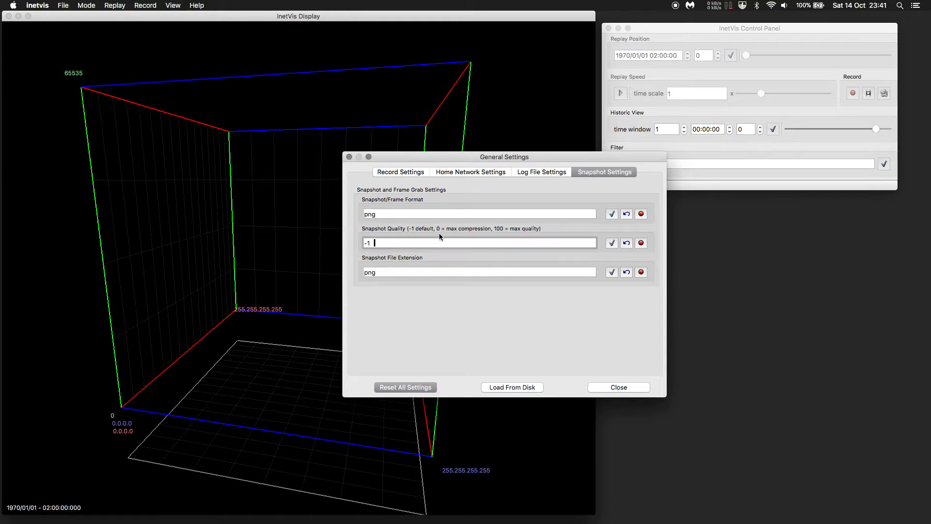
left_click(386, 213)
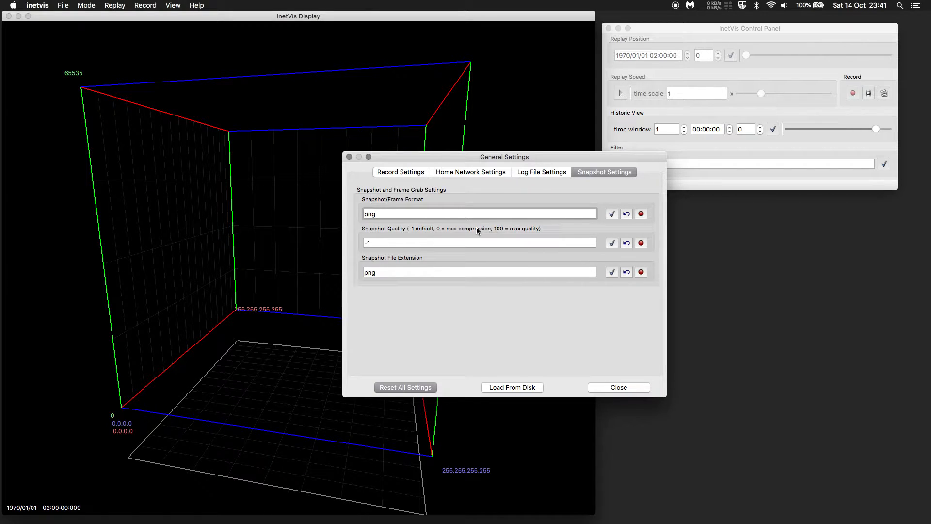
Compare the snapshot file extension setting with the snapshot/frame format, and close the general settings
left_click(392, 269)
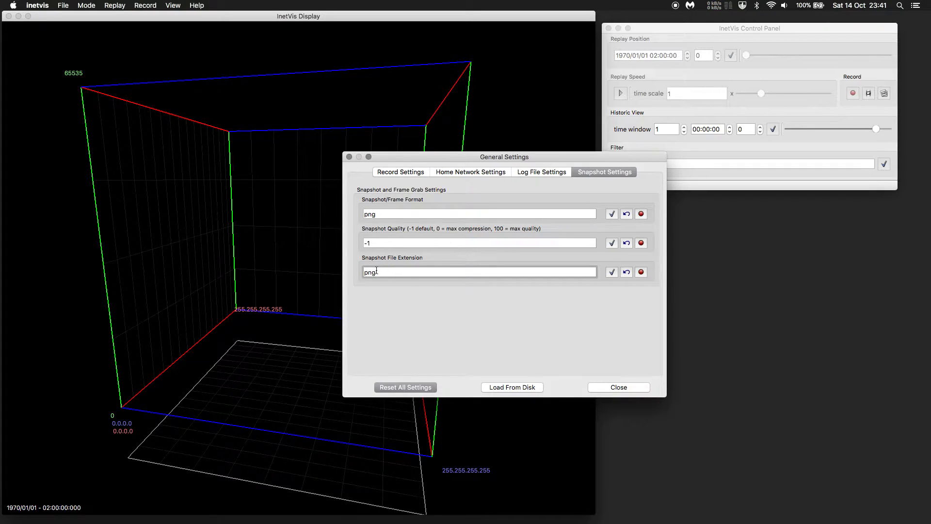
double_click(395, 271)
left_click(381, 214)
left_click(382, 271)
left_click_drag(364, 273, 383, 273)
left_click(398, 272)
double_click(367, 213)
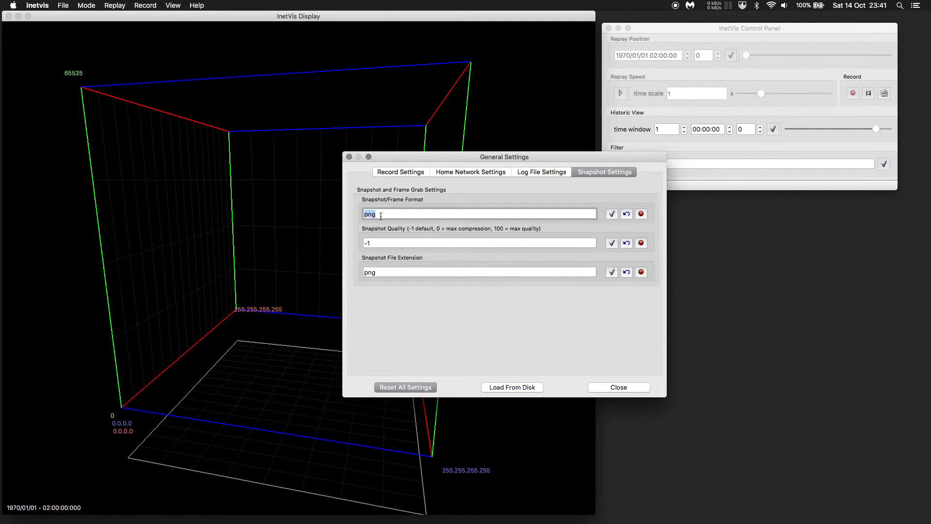
left_click(383, 214)
left_click(434, 271)
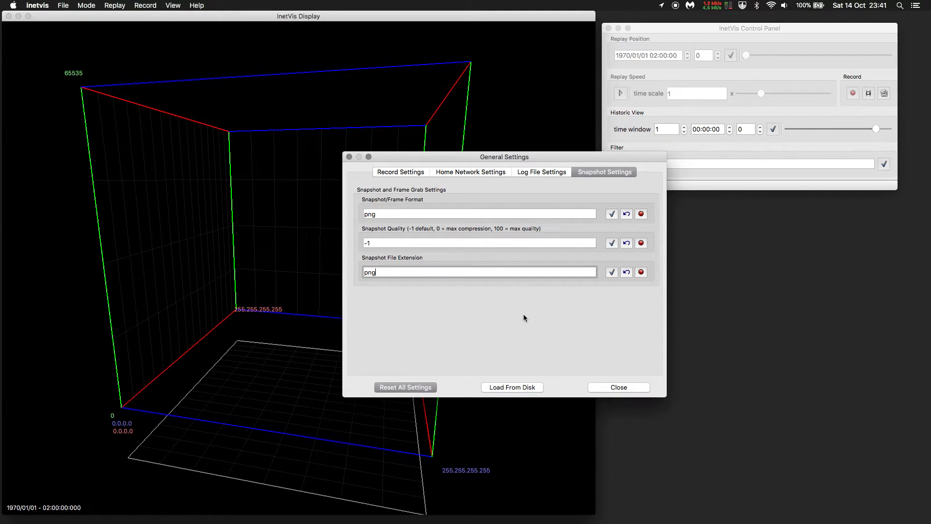
left_click(613, 386)
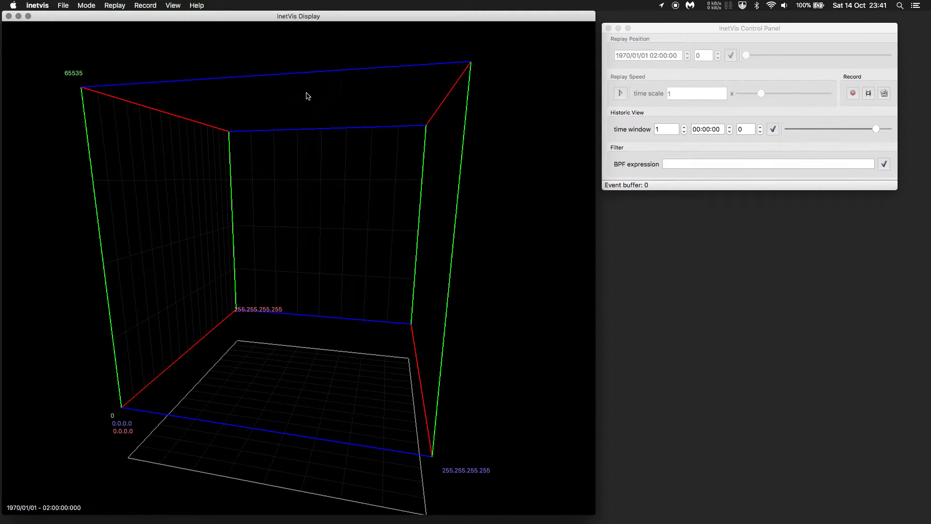
mouse_move(306, 95)
left_mouse_down()
mouse_move(328, 89)
mouse_move(293, 104)
left_mouse_up()
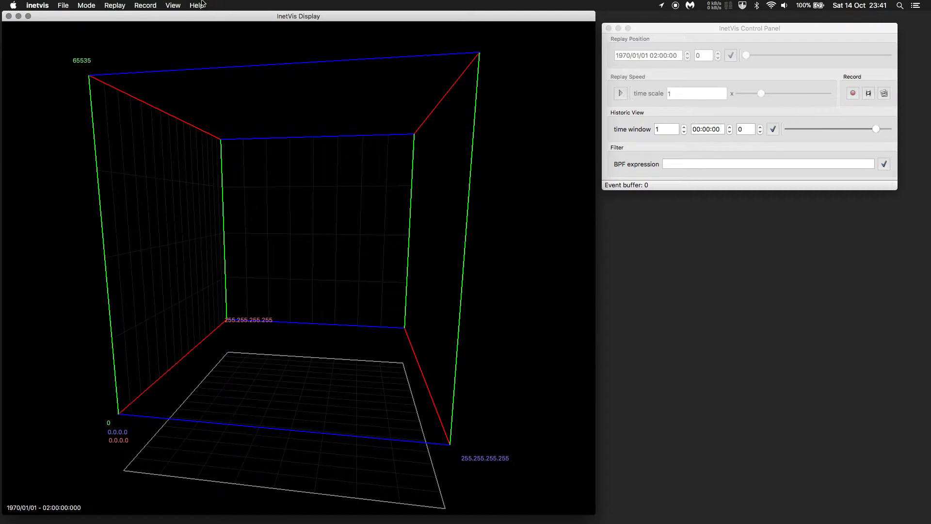
left_click(174, 5)
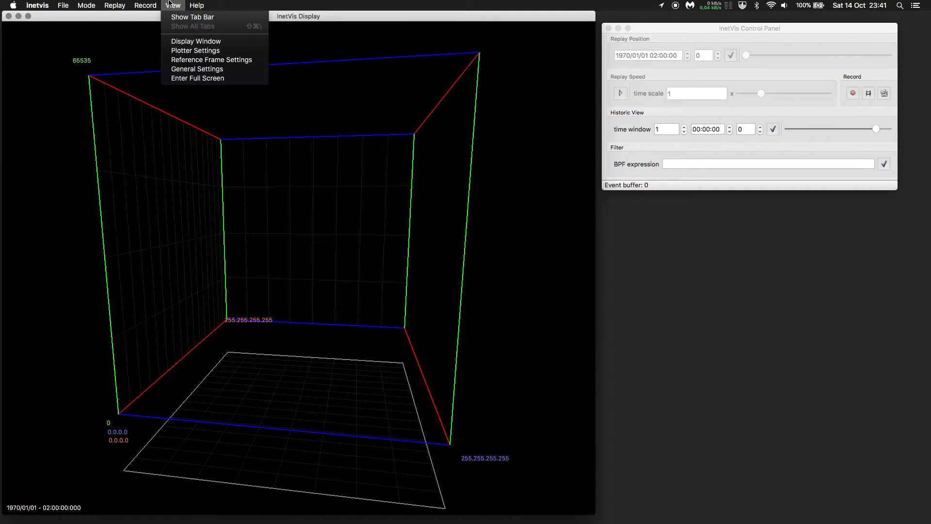
left_click(169, 2)
left_click_drag(300, 196, 305, 196)
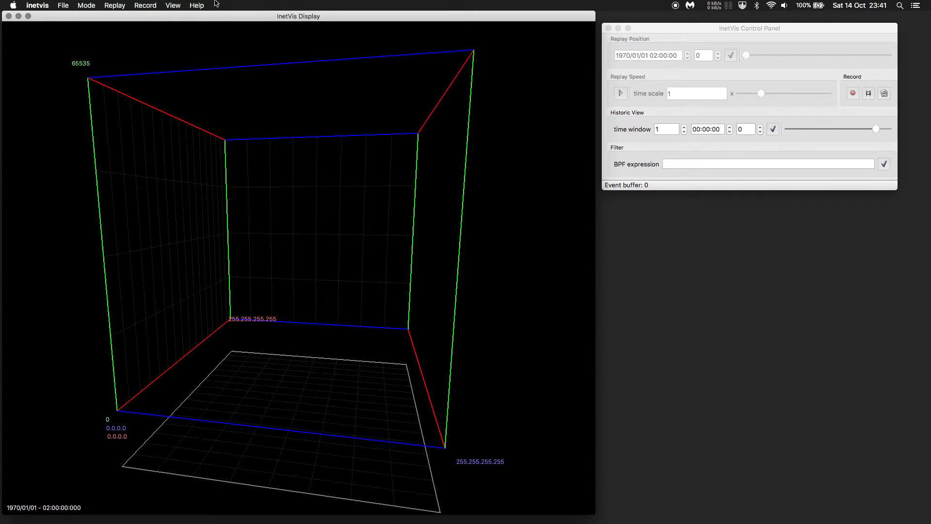
Open the shortcuts list in the program's About information and try zooming the 3D plot in and out
left_click(48, 5)
left_click(44, 16)
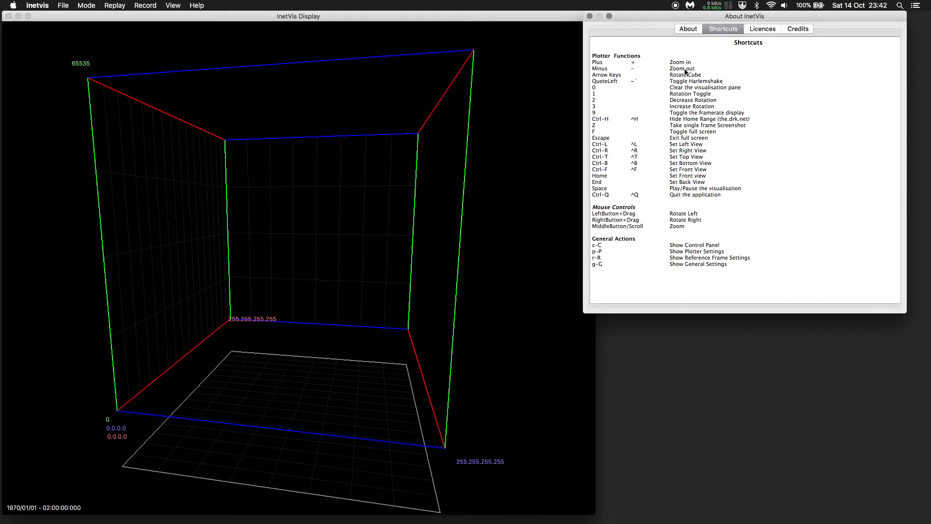
left_click(371, 181)
scroll(371, 180, "down", 3)
scroll(371, 180, "up", 5)
scroll(371, 181, "down", 2)
mouse_move(371, 180)
left_mouse_down()
mouse_move(313, 181)
mouse_move(374, 180)
left_mouse_up()
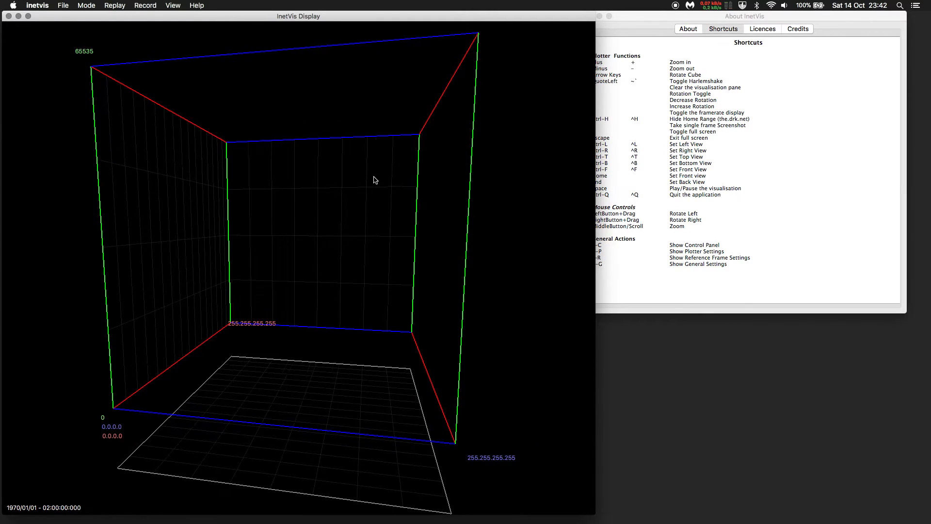
scroll(544, 187, "up", 3)
scroll(546, 188, "down", 3)
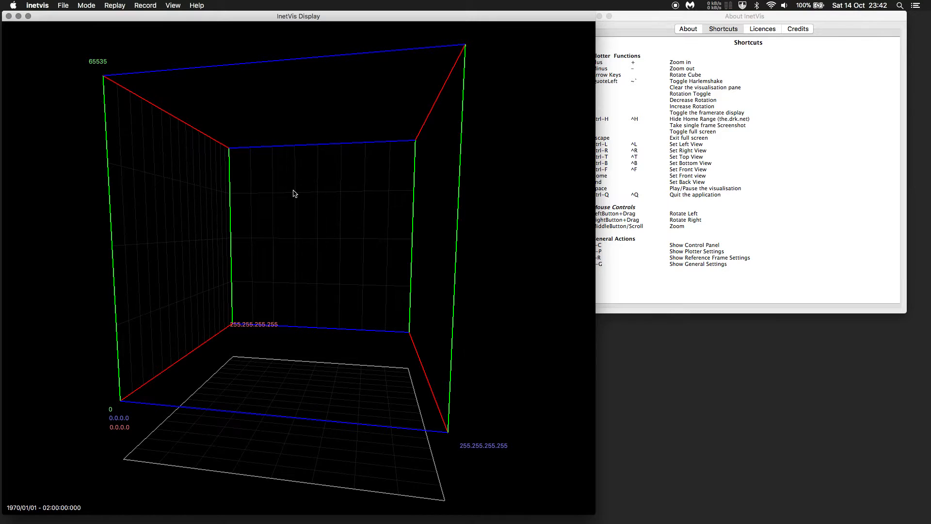
Rotate the 3D plot cube in small repeated increments towards a more frontal view
key("Right")
key("Right")
key("Right")
key("Right")
key("Right")
key("Right")
key("Right")
key("Right")
key("Right")
key("Right")
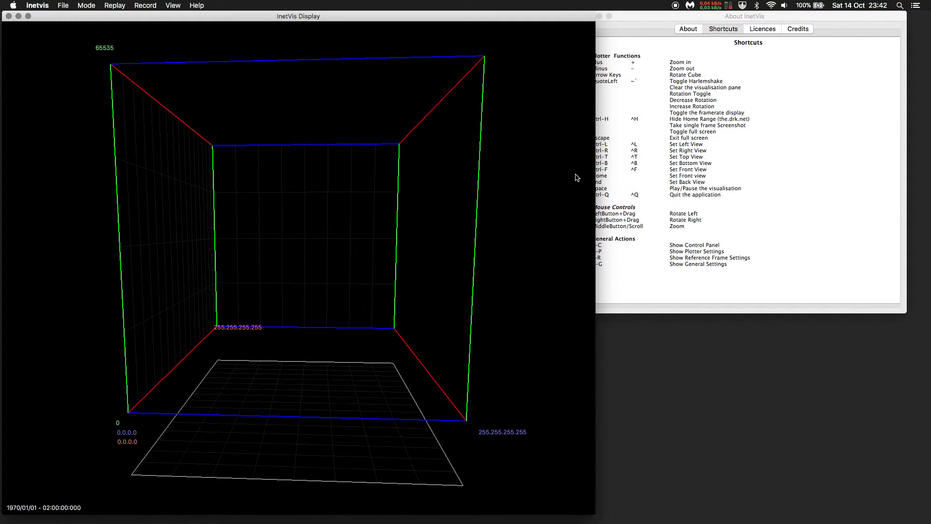
Examine the remaining plotter, mouse and general action shortcuts beside the plot, and close the About information
left_click(692, 142)
left_click_drag(638, 19, 657, 31)
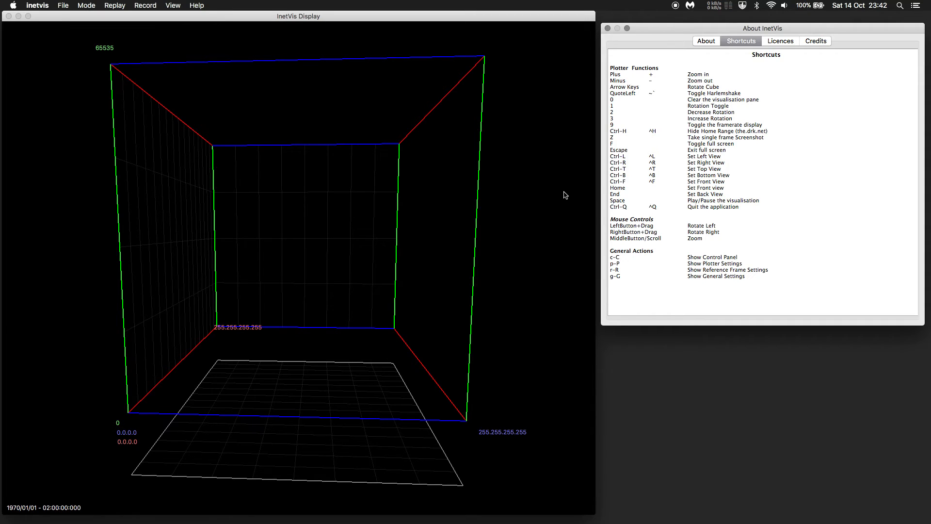
left_click(489, 168)
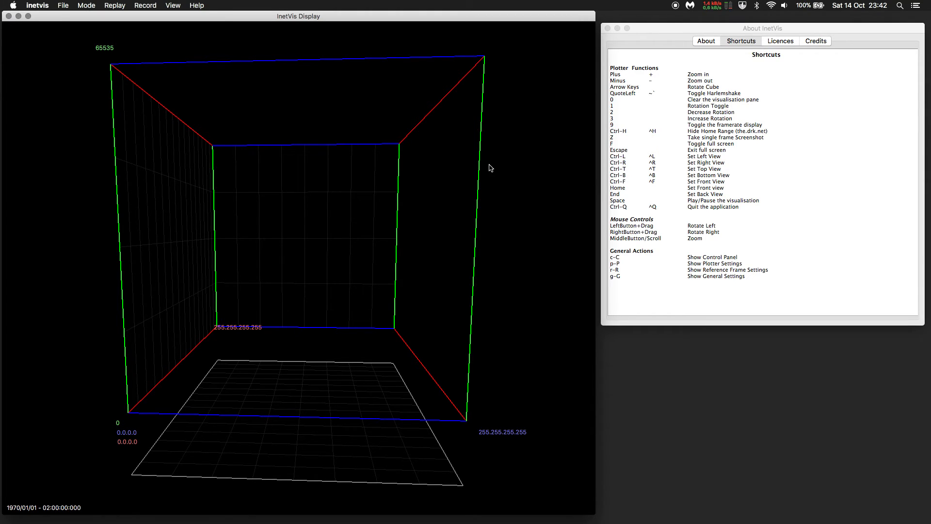
left_click(634, 209)
double_click(635, 209)
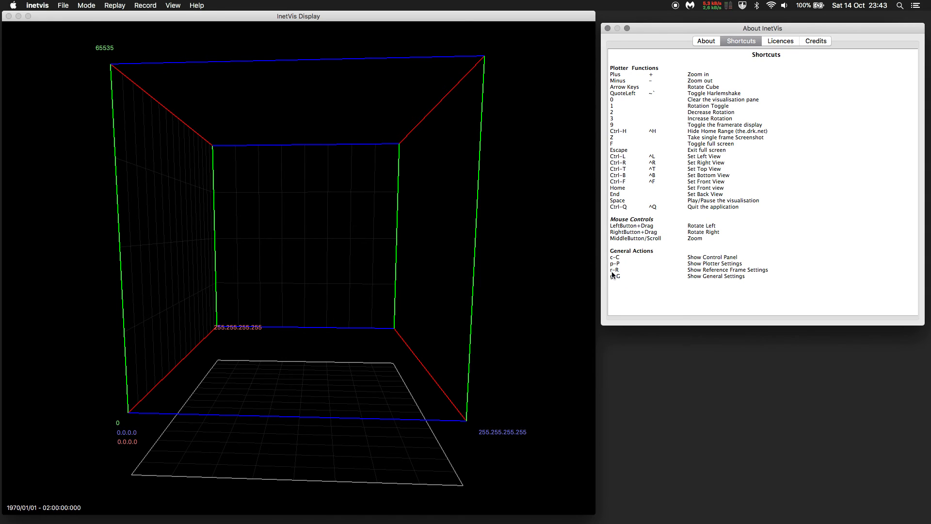
left_click(537, 213)
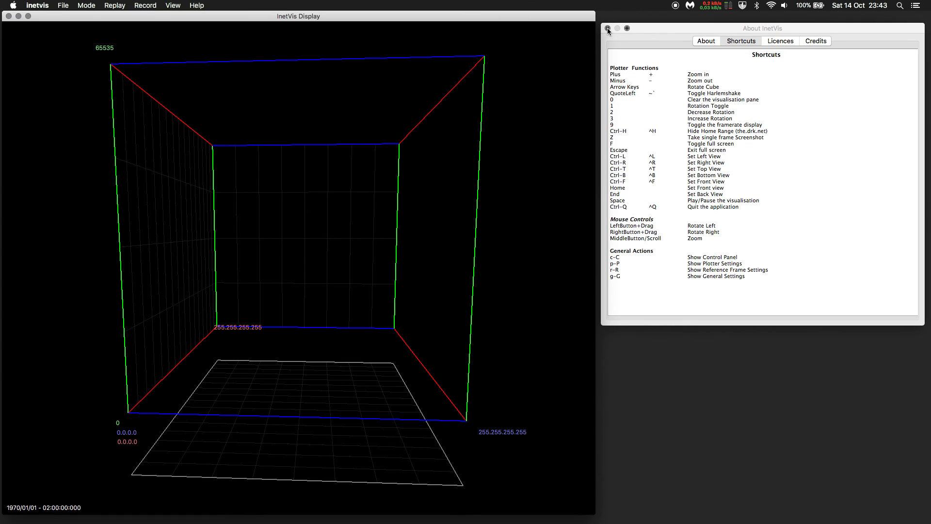
left_click(607, 27)
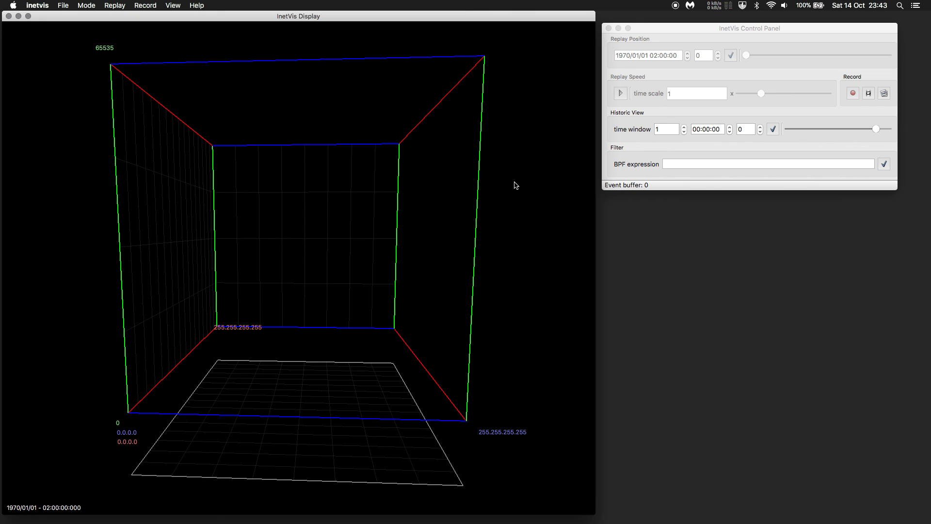